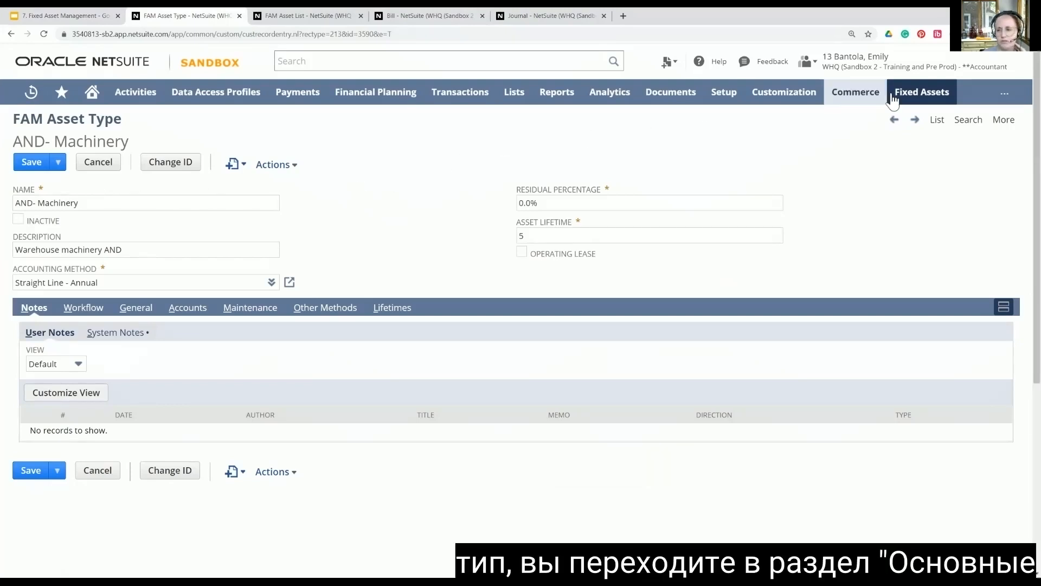
pyautogui.moveTo(917, 101)
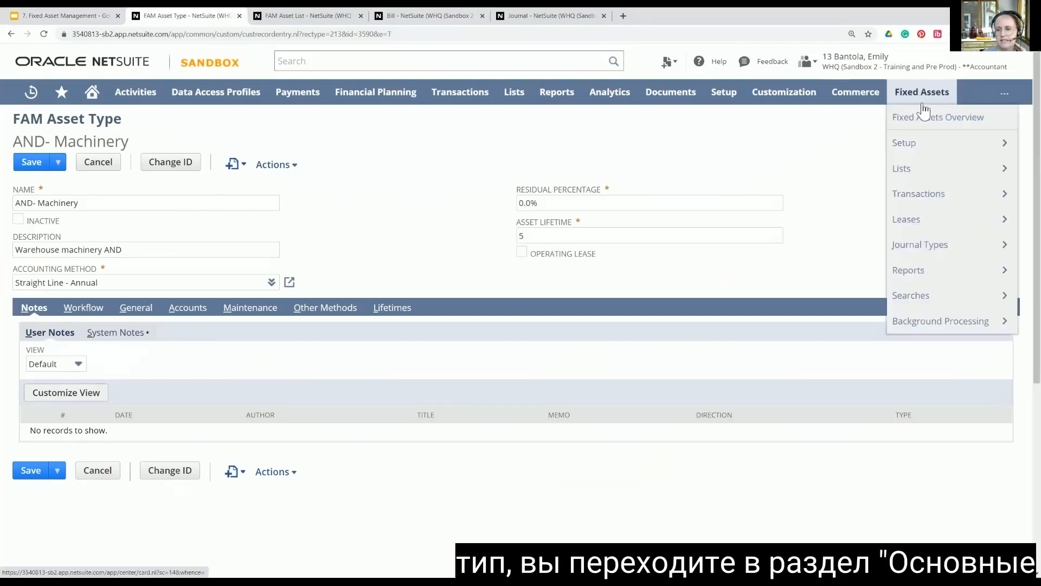
pyautogui.moveTo(915, 147)
pyautogui.moveTo(786, 193)
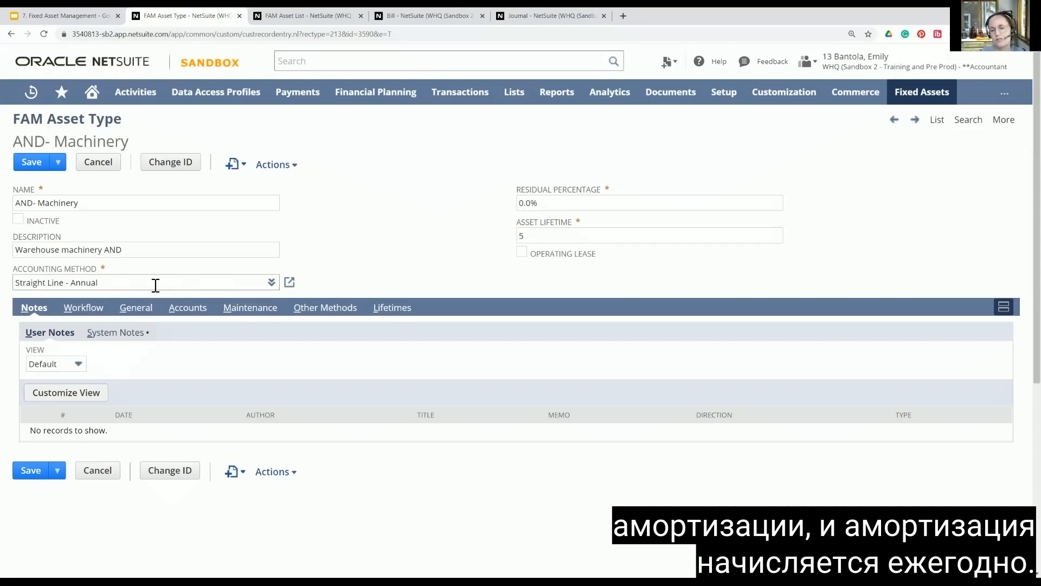
# Step: Check the asset lifetime of the AND- Machinery asset type and show its account assignments
pyautogui.click(522, 237)
pyautogui.write('5')
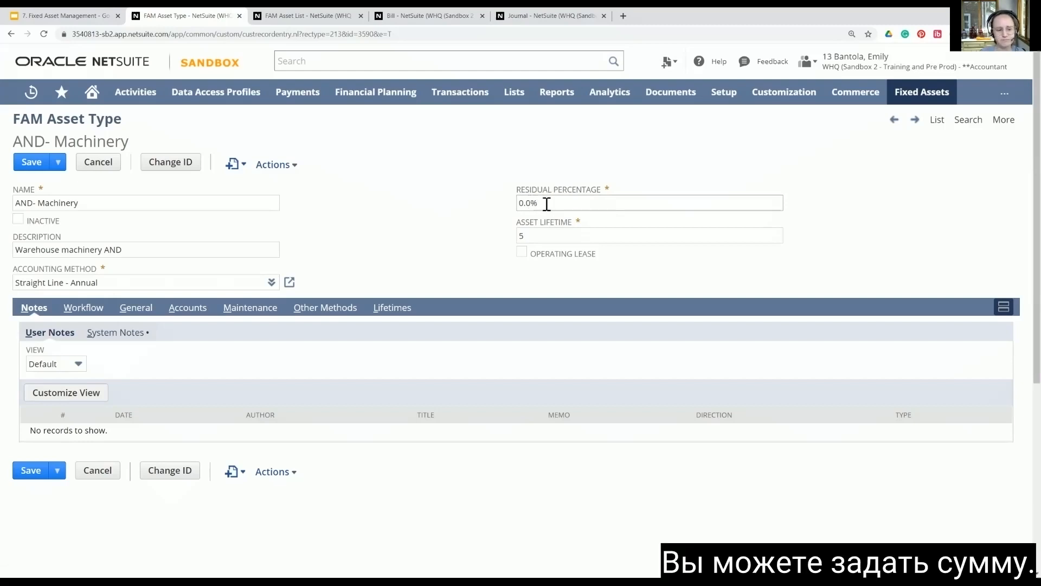
pyautogui.click(188, 308)
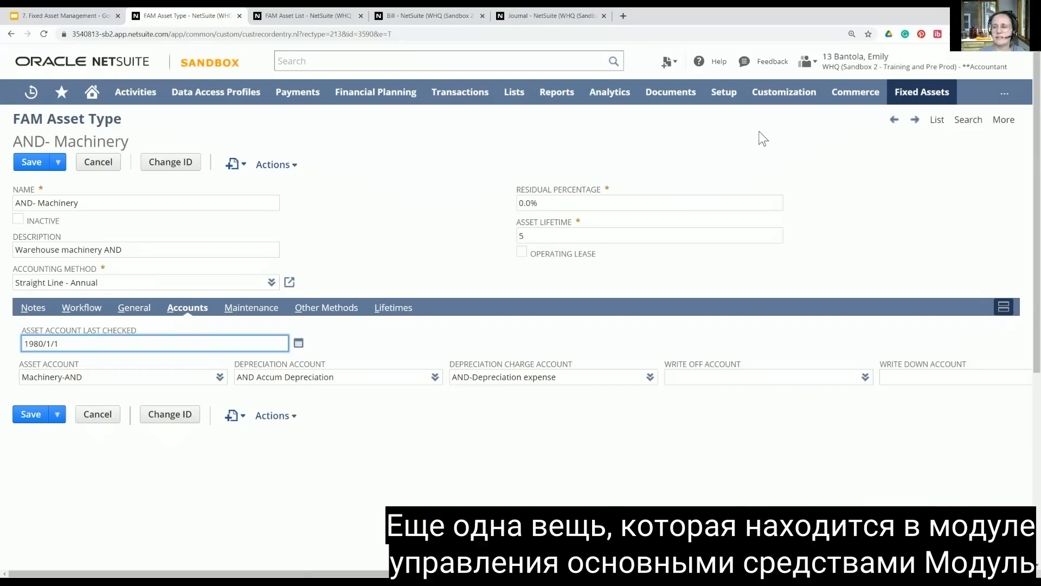
# Step: Open the list of fixed asset depreciation methods and look through the available methods and their formulas
pyautogui.moveTo(906, 99)
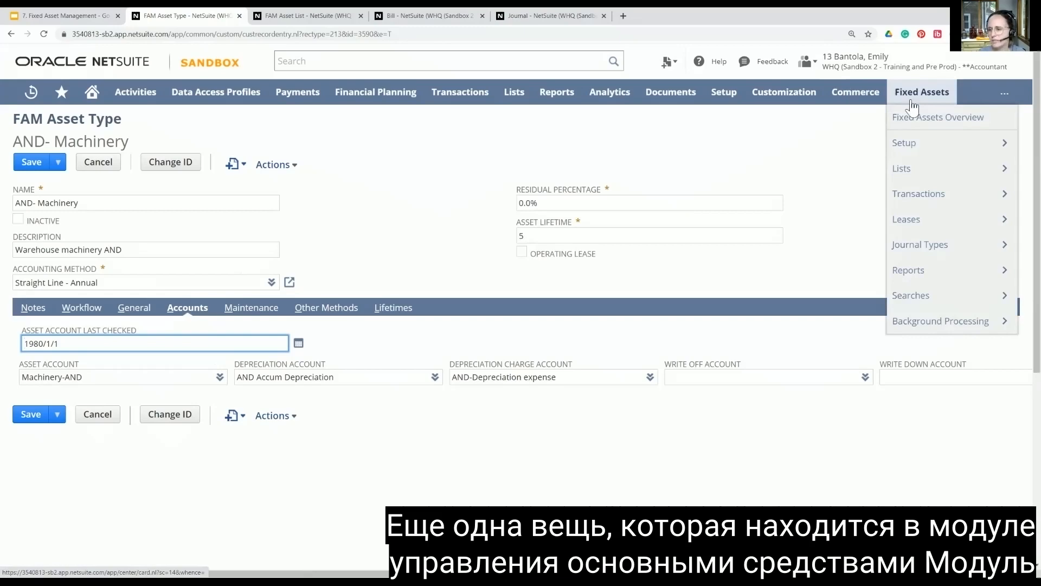
pyautogui.moveTo(904, 148)
pyautogui.moveTo(804, 227)
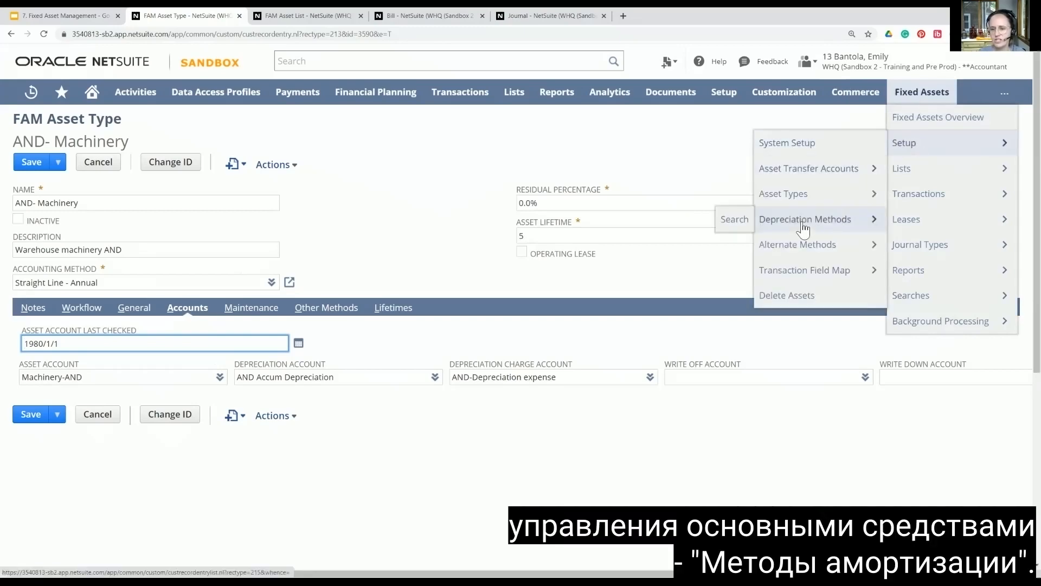
pyautogui.click(803, 227)
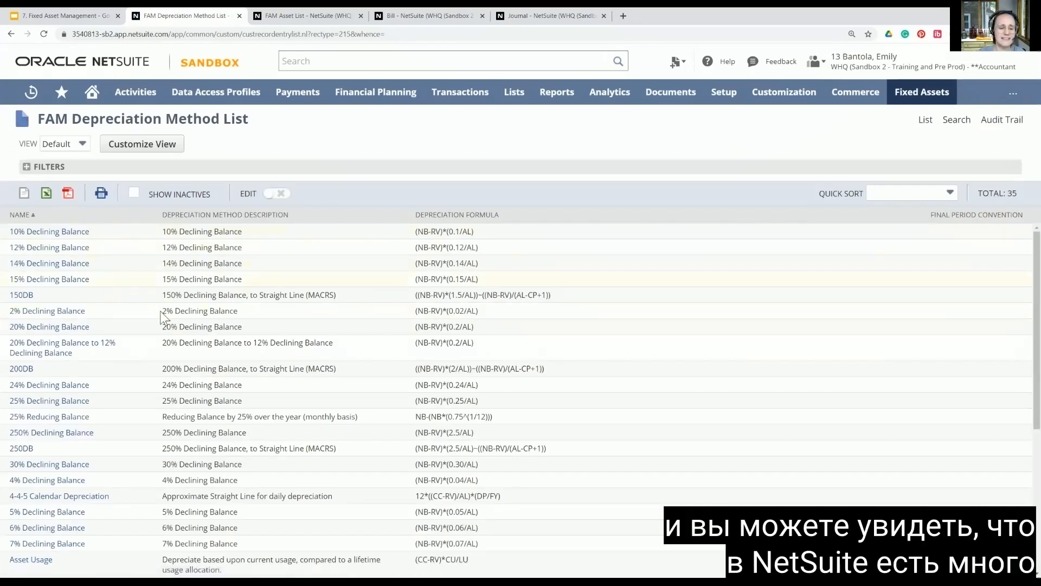
pyautogui.scroll(-1, 166, 427)
pyautogui.scroll(-2, 167, 431)
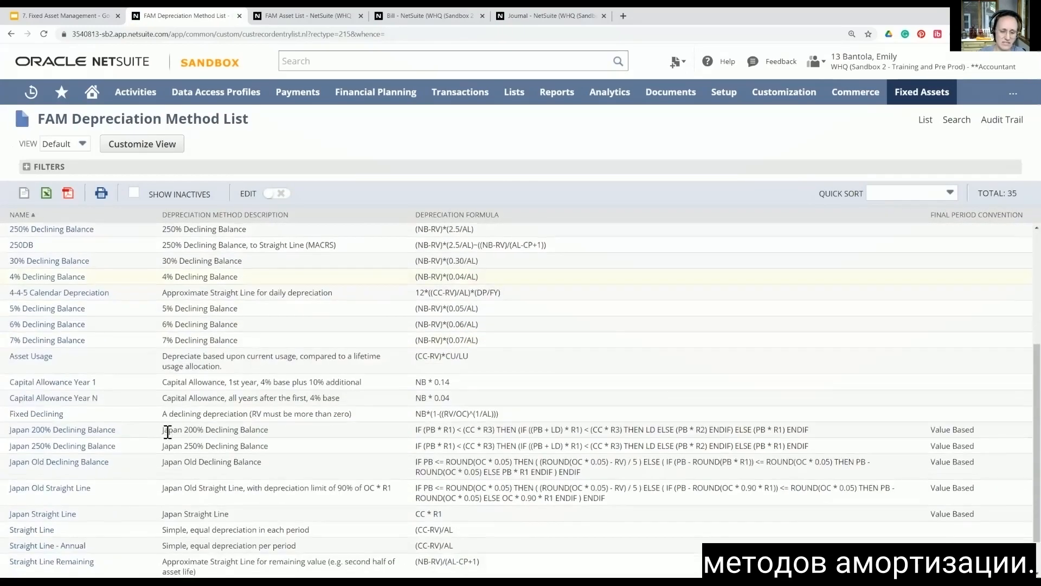
pyautogui.scroll(3, 217, 396)
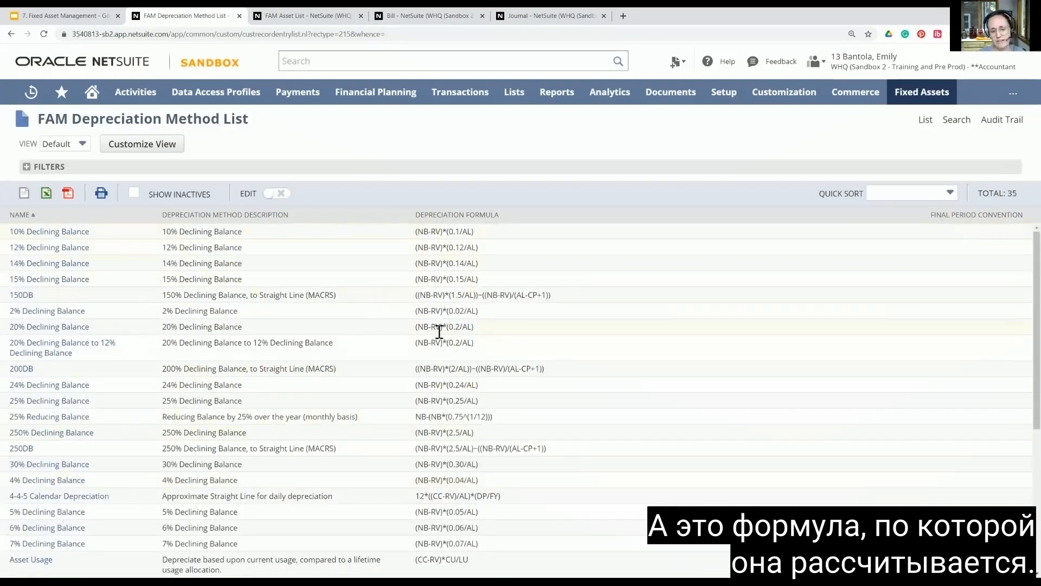
pyautogui.scroll(-4, 446, 443)
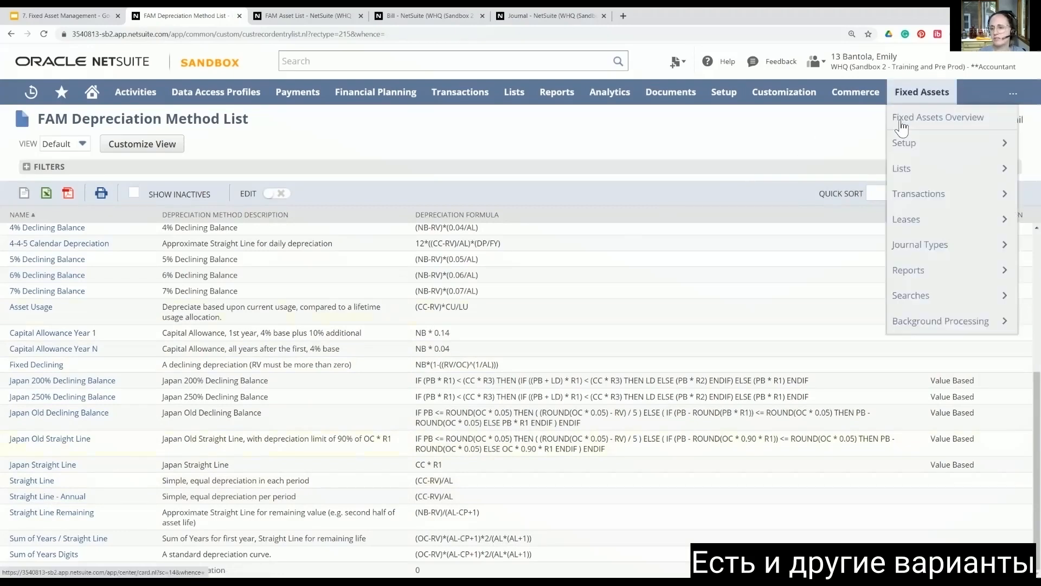
# Step: Open the alternate depreciation methods in the fixed assets setup
pyautogui.moveTo(905, 146)
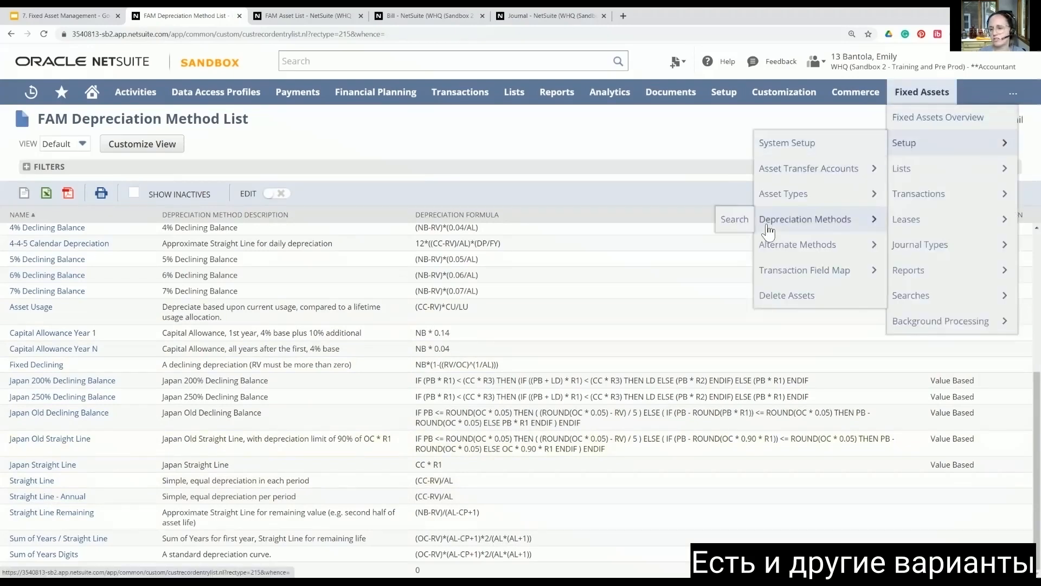
pyautogui.moveTo(783, 254)
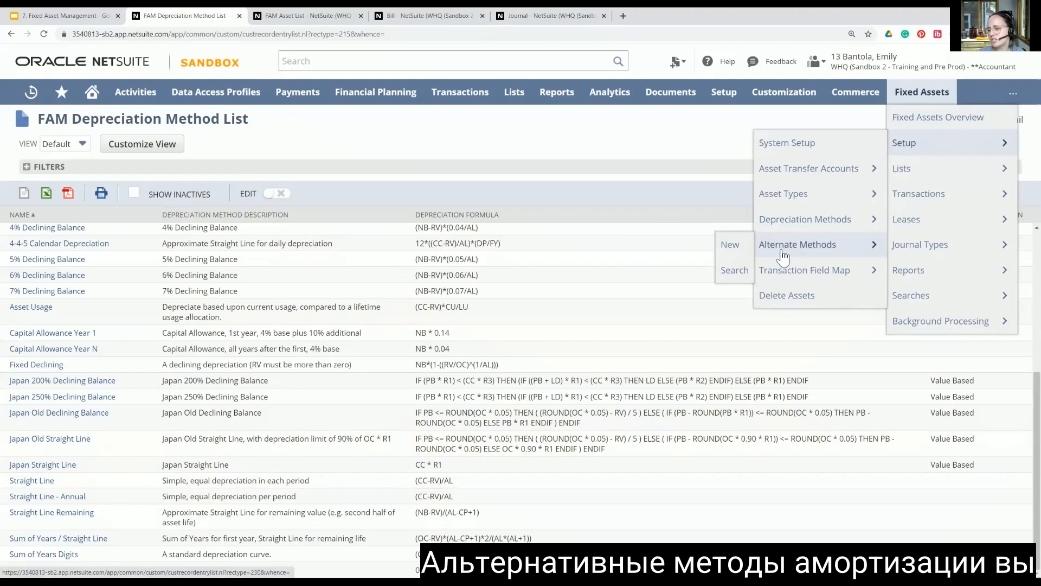
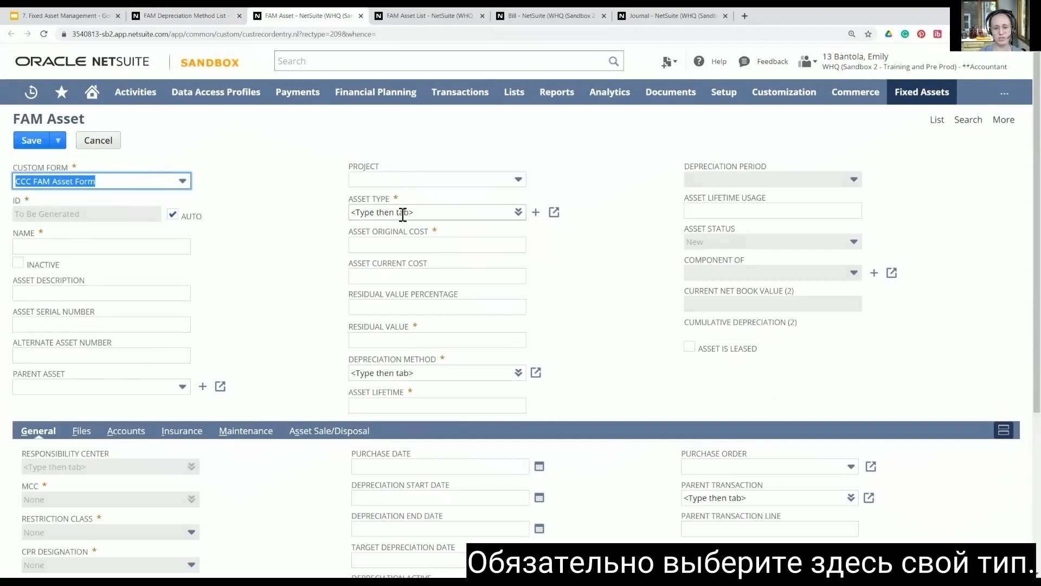
# Step: Set the new fixed asset's type to AND- Machinery and look over the form's general fields
pyautogui.click(474, 212)
pyautogui.write('and')
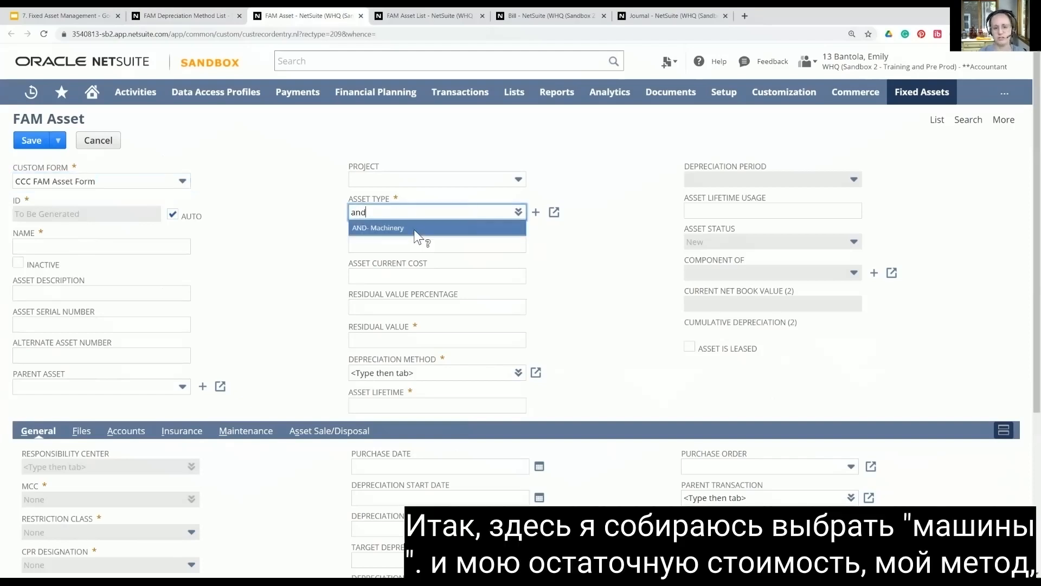
pyautogui.click(417, 228)
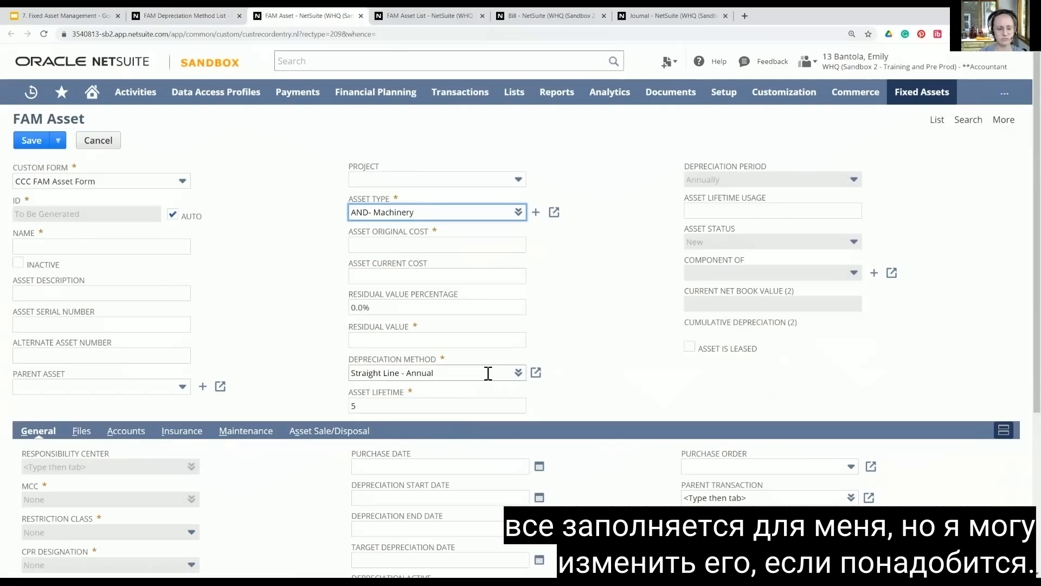
pyautogui.scroll(-4, 337, 339)
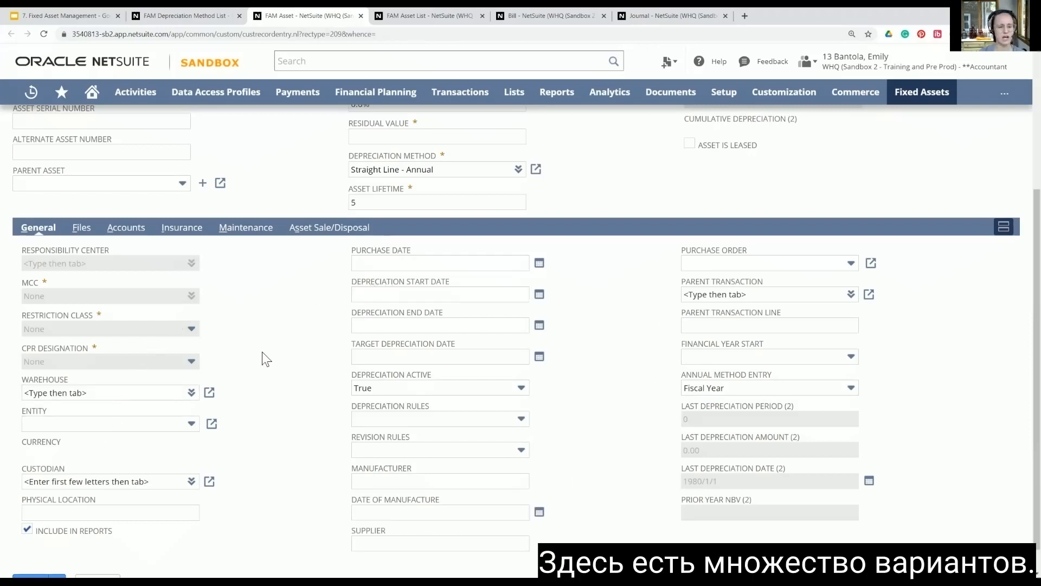
pyautogui.scroll(5, 263, 355)
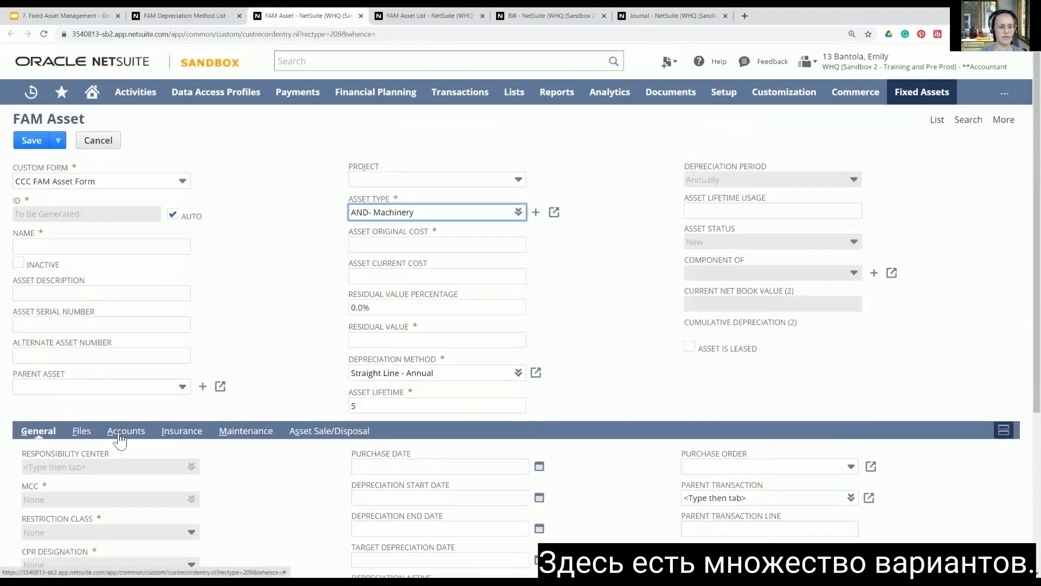
# Step: Review the account assignments on the new asset form, including the asset, depreciation and depreciation charge accounts
pyautogui.click(121, 434)
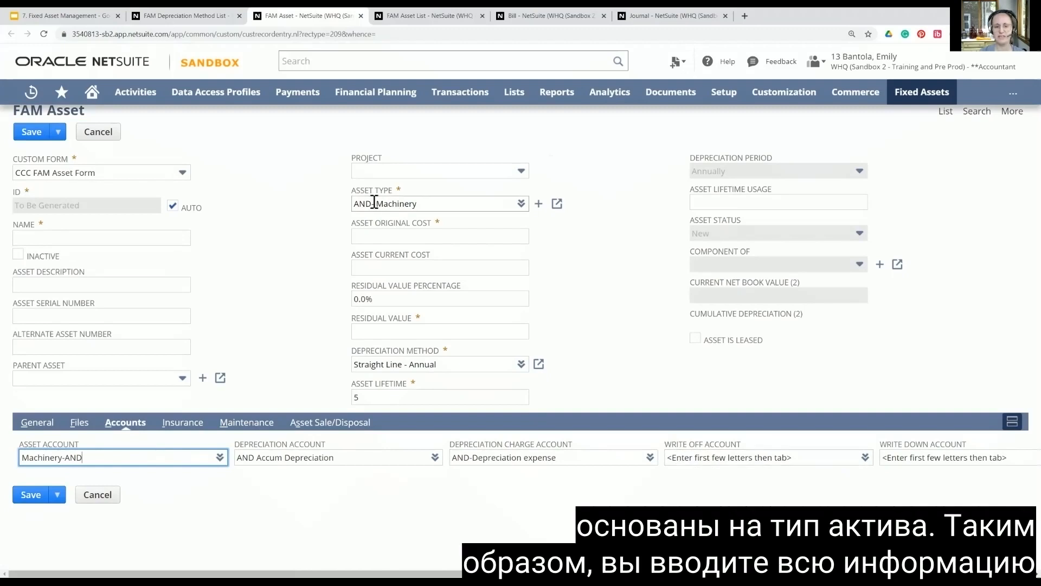
pyautogui.scroll(1, 58, 211)
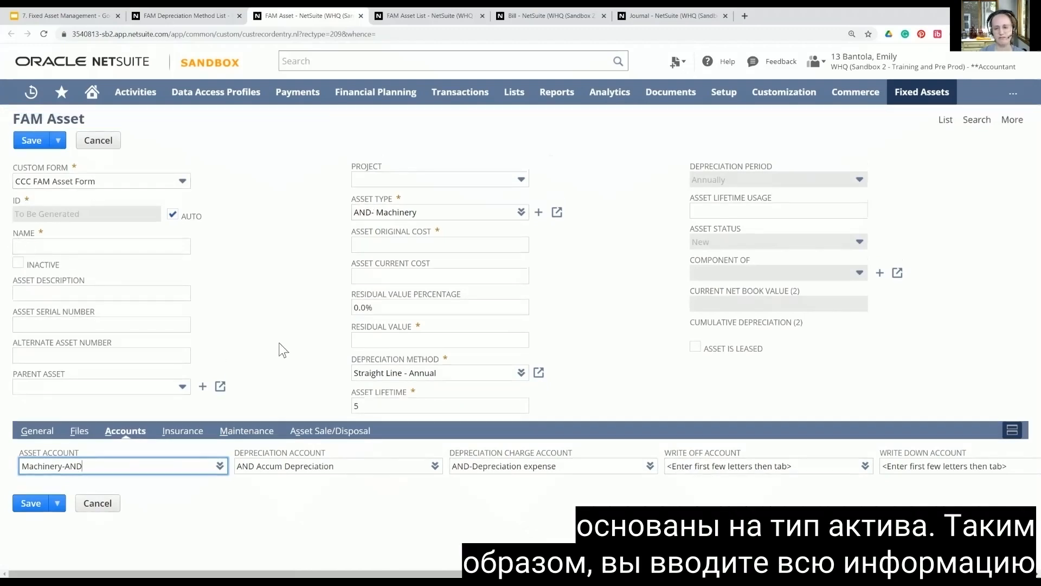
pyautogui.scroll(-1, 283, 350)
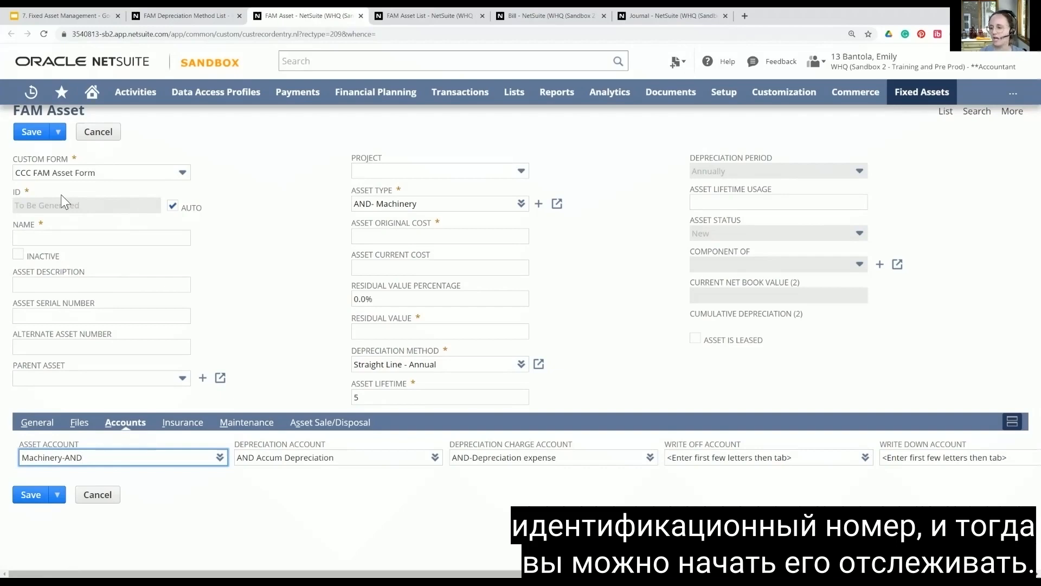
# Step: Look through the new asset's file attachment, insurance, maintenance and sale/disposal sections
pyautogui.click(76, 427)
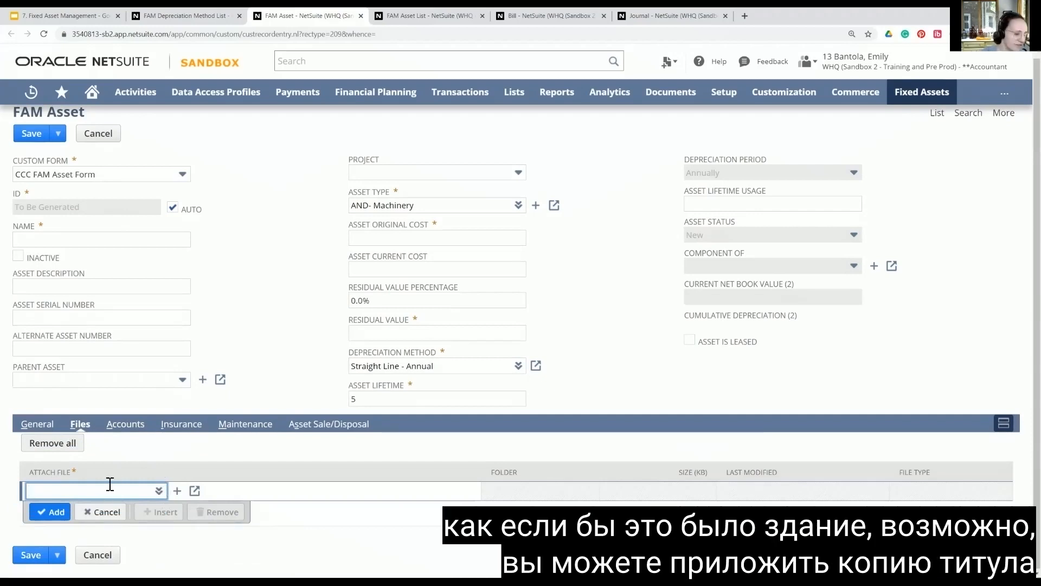
pyautogui.click(181, 424)
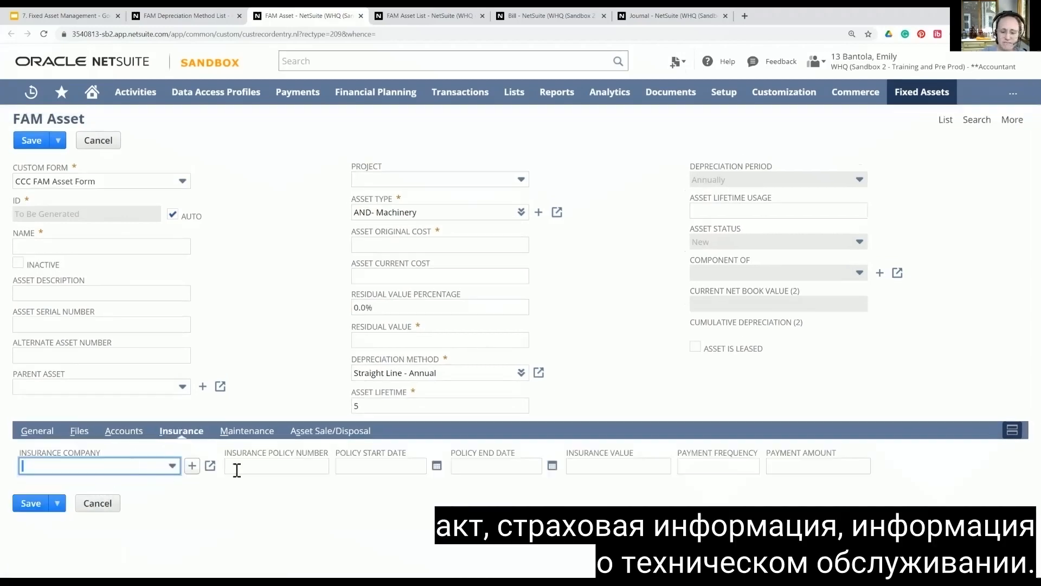
pyautogui.click(264, 431)
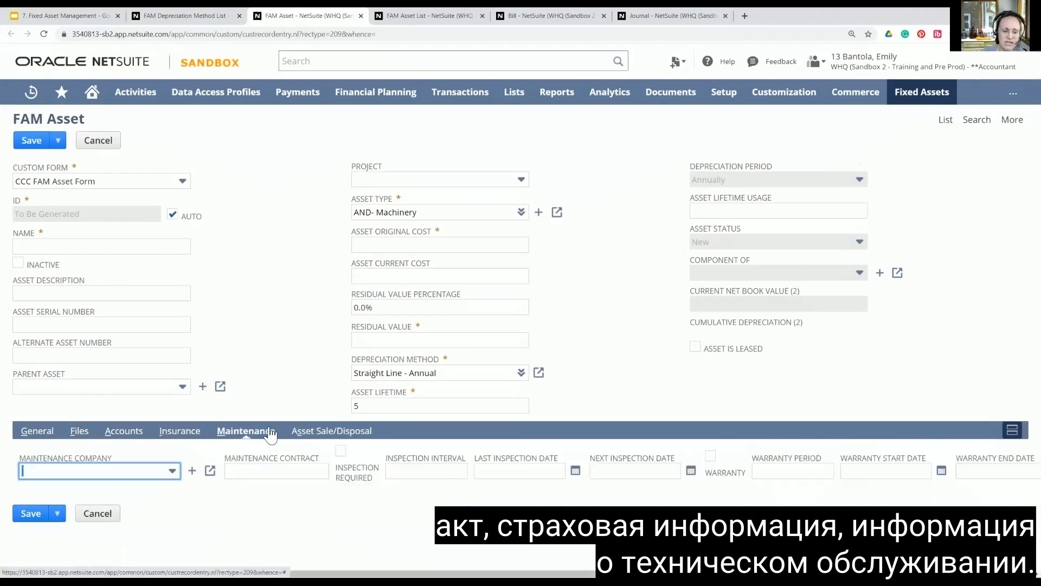
pyautogui.click(348, 434)
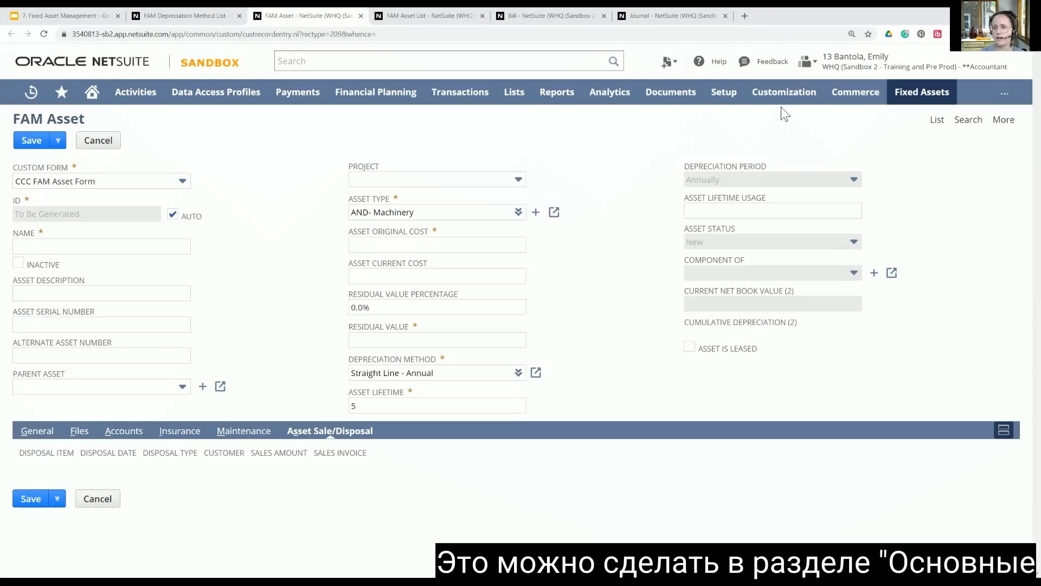
pyautogui.moveTo(932, 102)
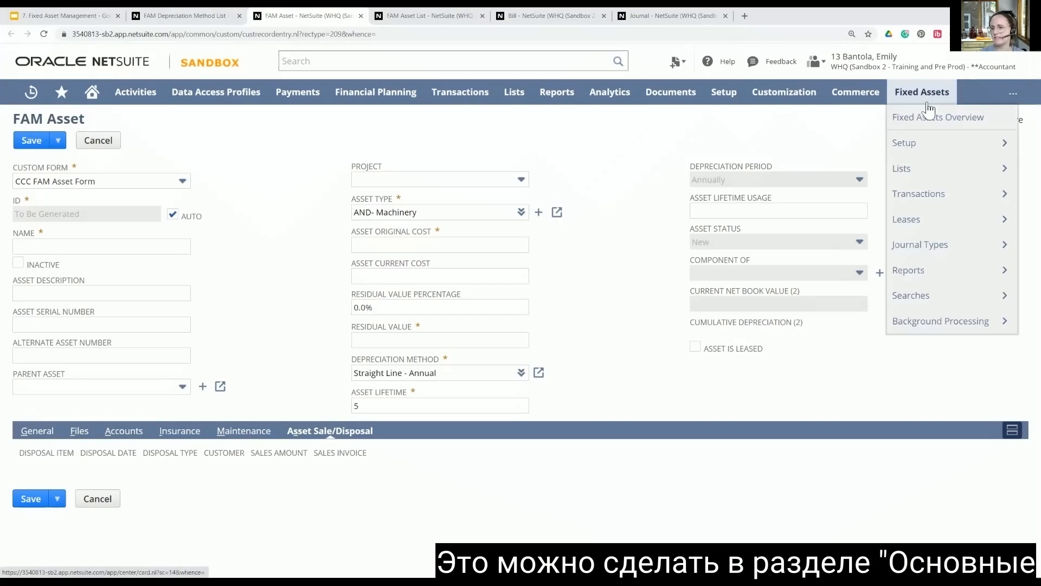
pyautogui.moveTo(920, 193)
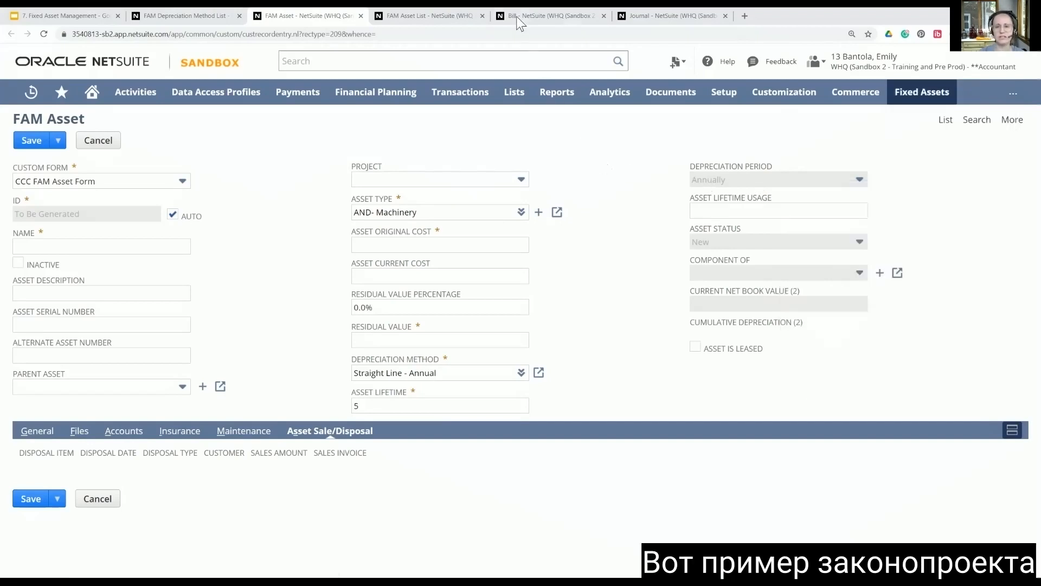
# Step: Bring up the North Packaging equipment vendor bill and examine its expense and item lines
pyautogui.click(519, 17)
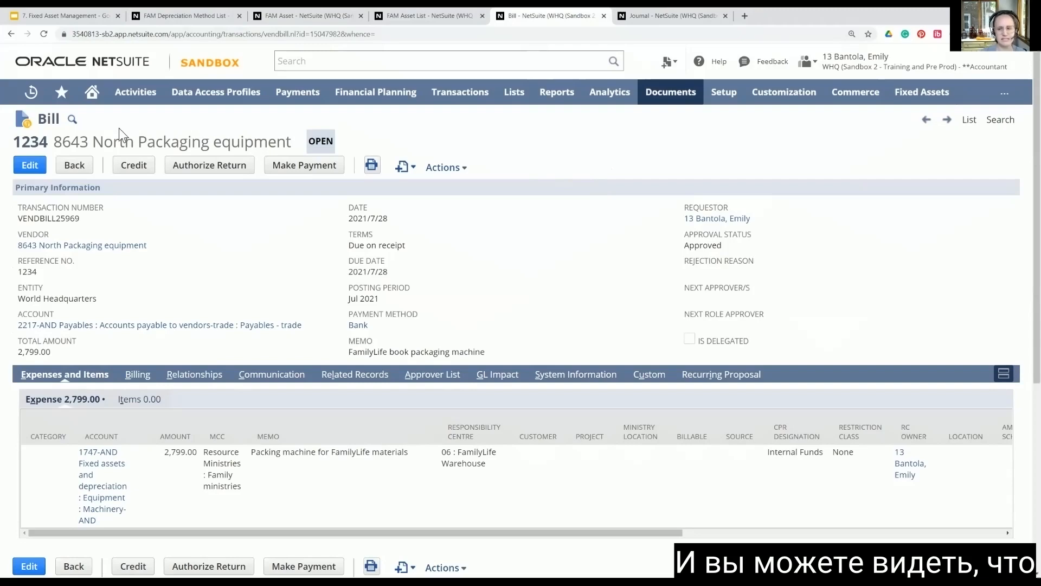
pyautogui.scroll(-1, 148, 349)
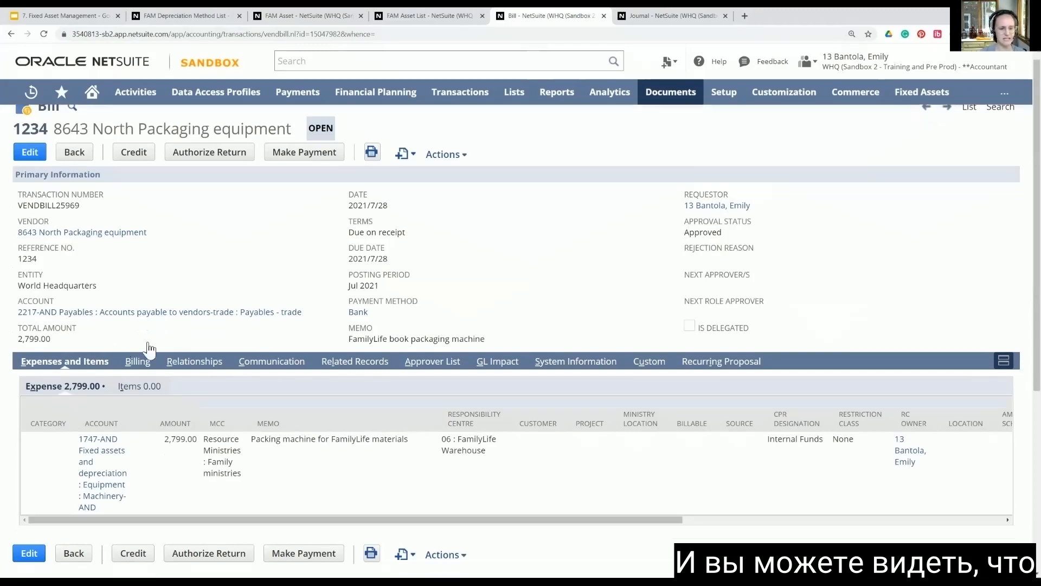
pyautogui.scroll(-3, 356, 277)
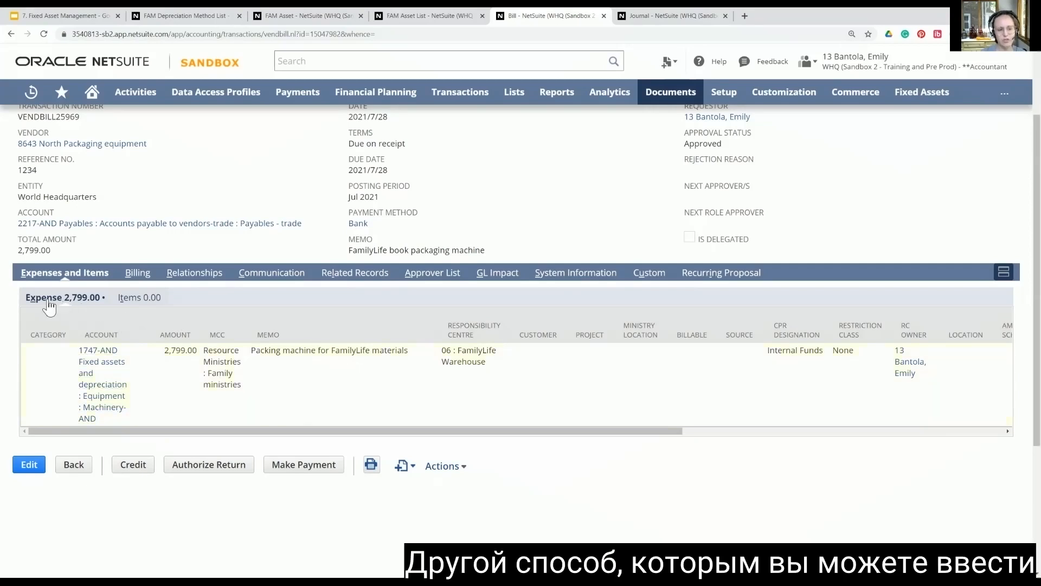
pyautogui.click(125, 305)
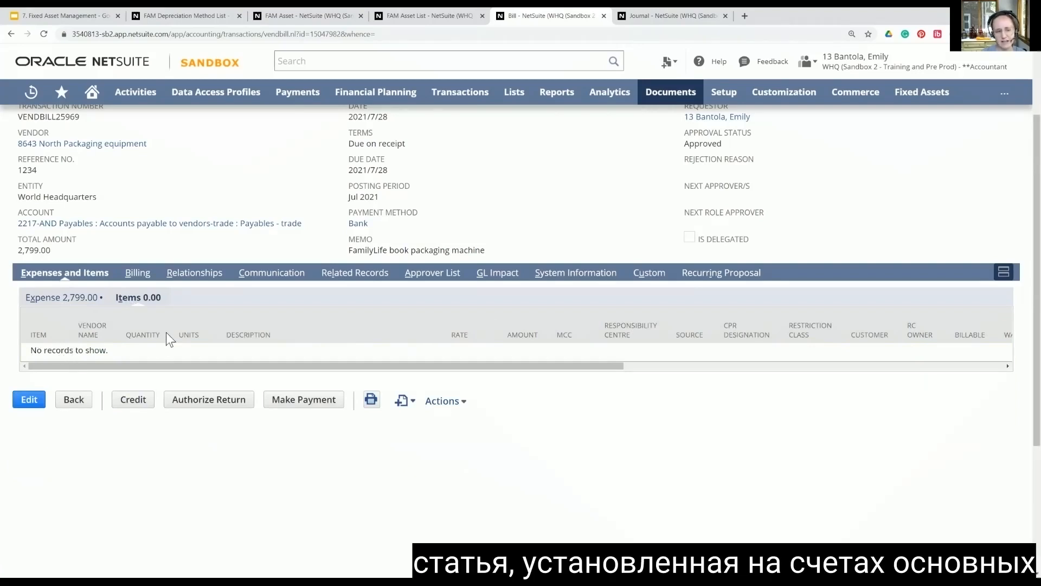
pyautogui.click(57, 299)
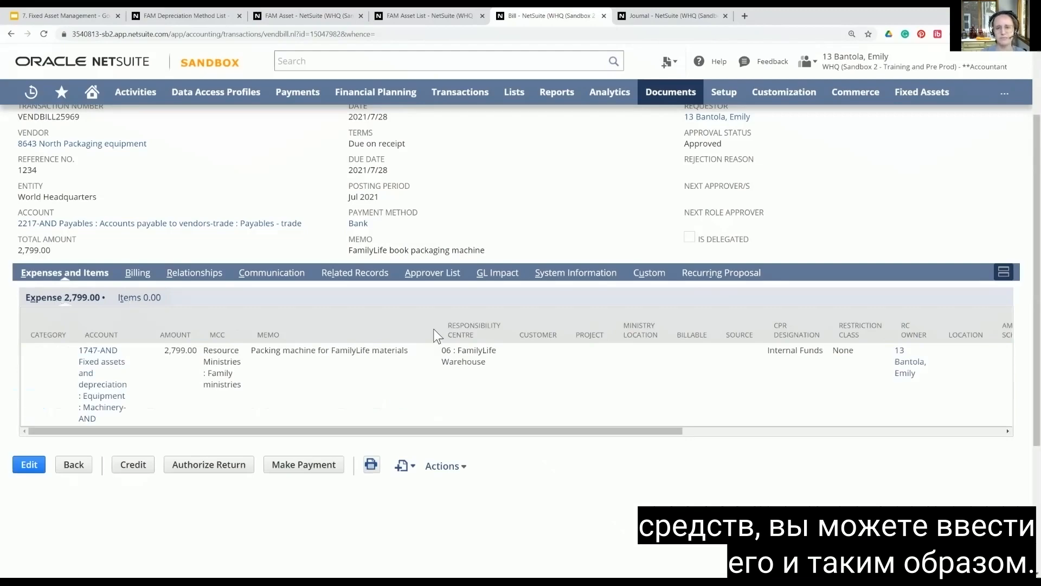
pyautogui.scroll(2, 435, 330)
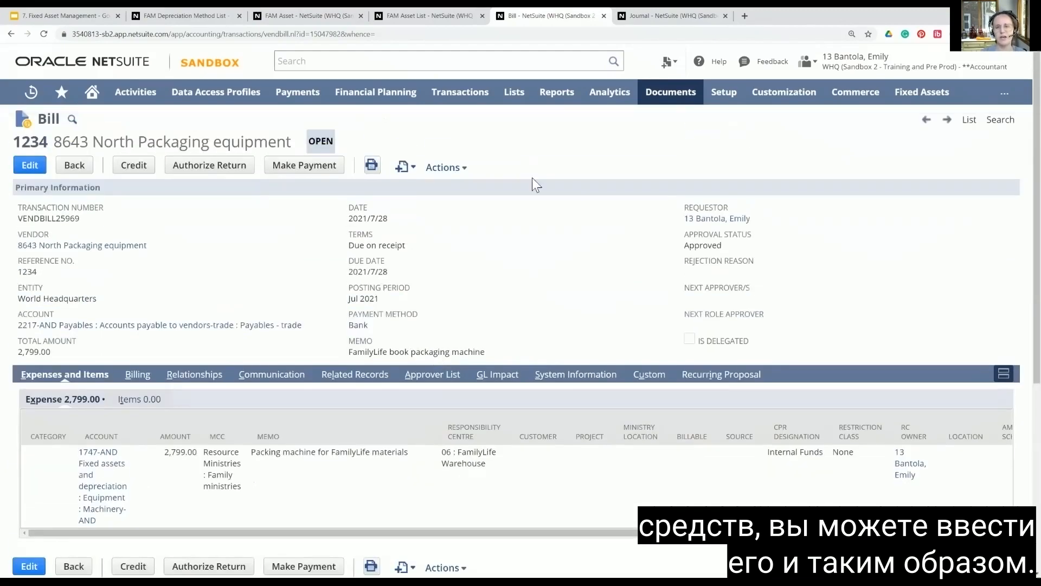
# Step: Examine the lines of the SLM machine #1 journal and compare it with the packaging equipment bill
pyautogui.click(637, 15)
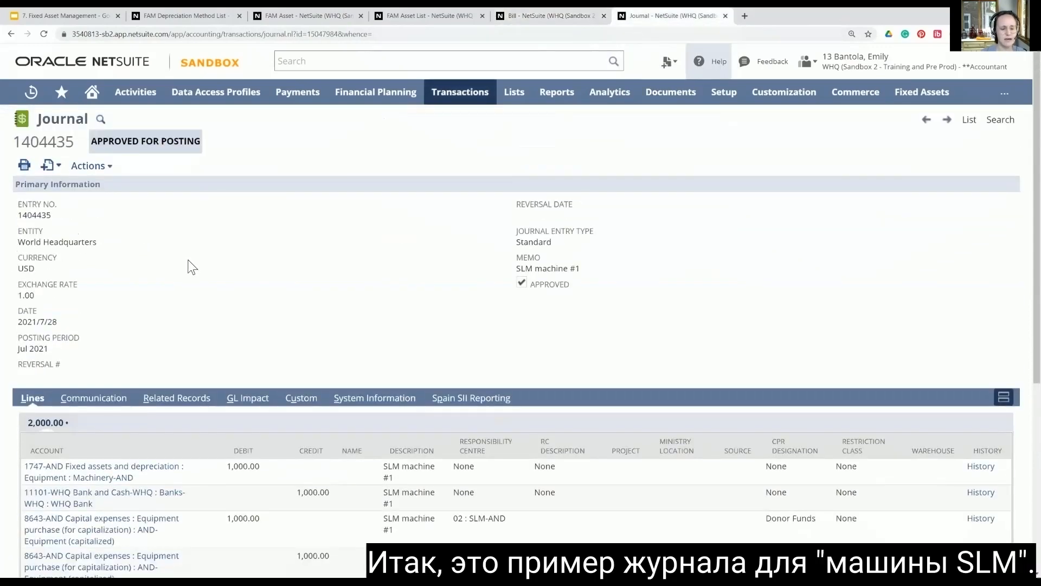
pyautogui.scroll(-2, 192, 263)
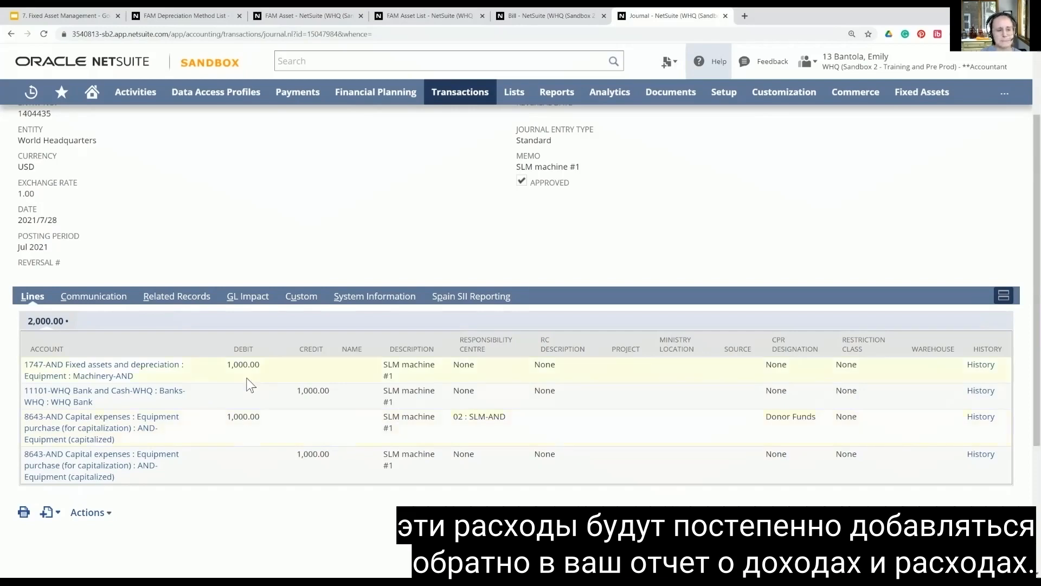
pyautogui.scroll(2, 410, 297)
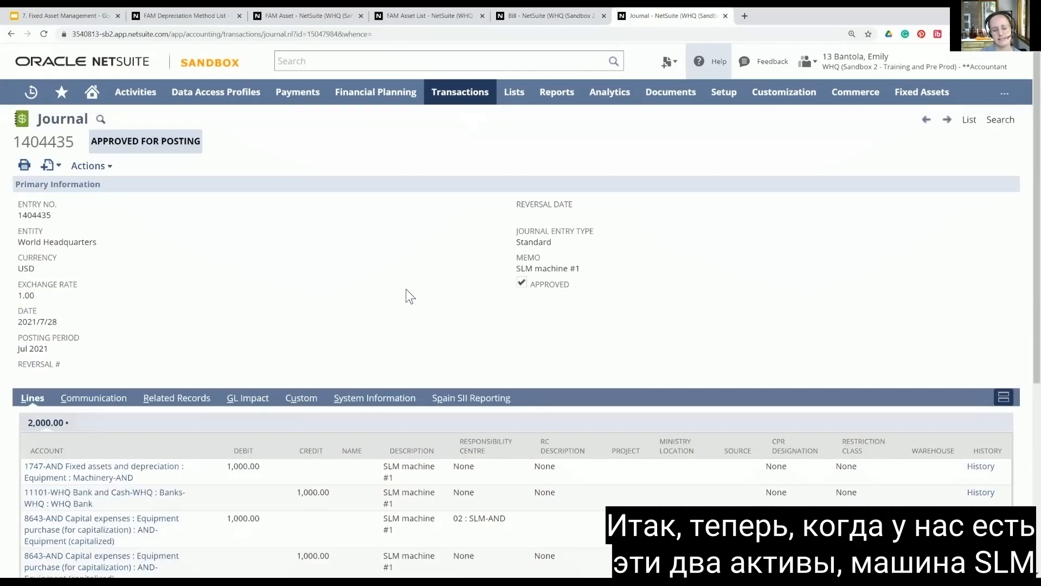
pyautogui.click(540, 17)
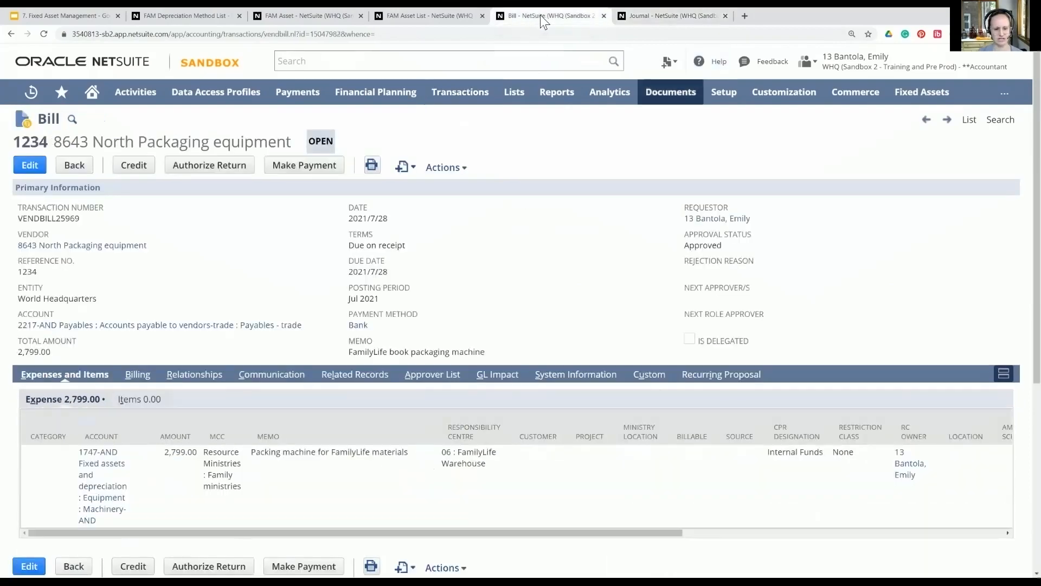
pyautogui.click(629, 20)
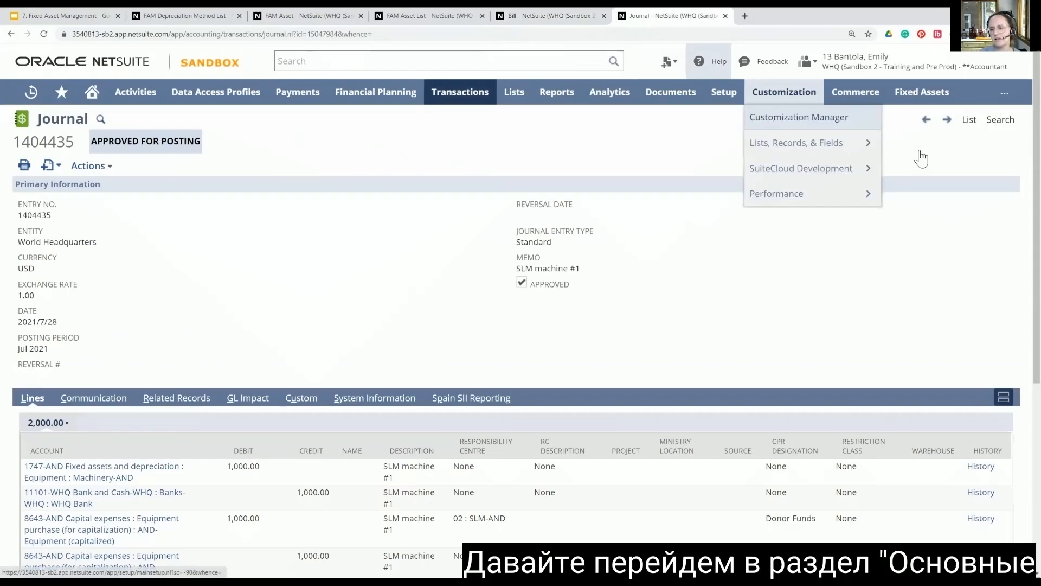
# Step: Start an asset proposal for the World Headquarters subsidiary with start date 2021/7/28
pyautogui.moveTo(916, 94)
pyautogui.moveTo(922, 196)
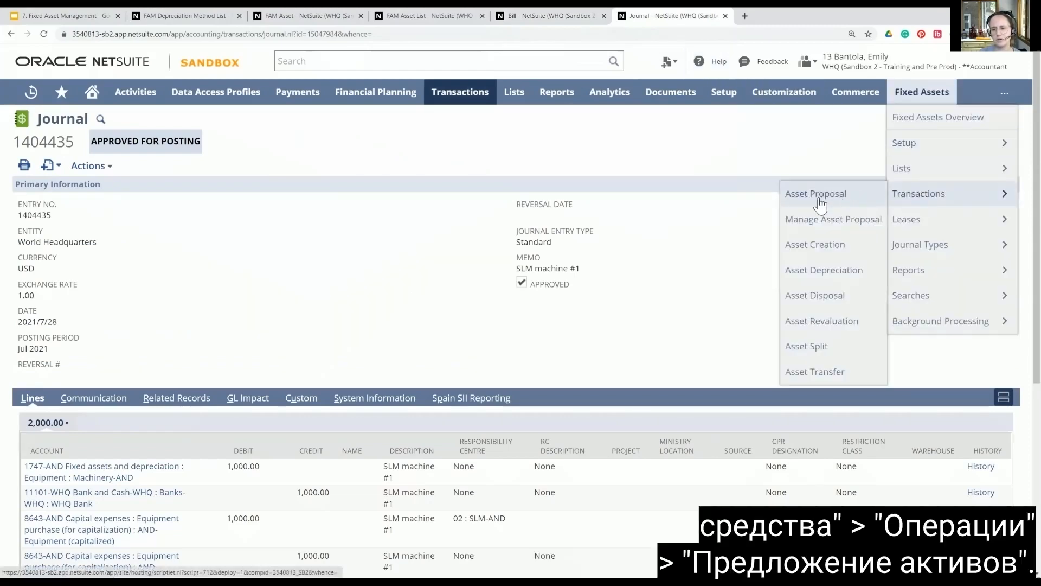
pyautogui.click(817, 195)
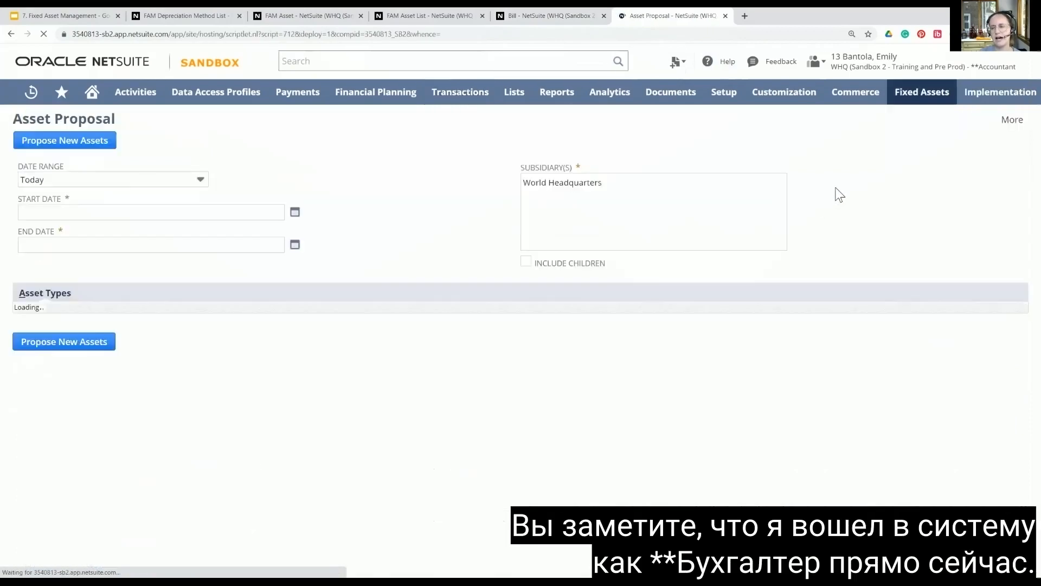
pyautogui.moveTo(879, 54)
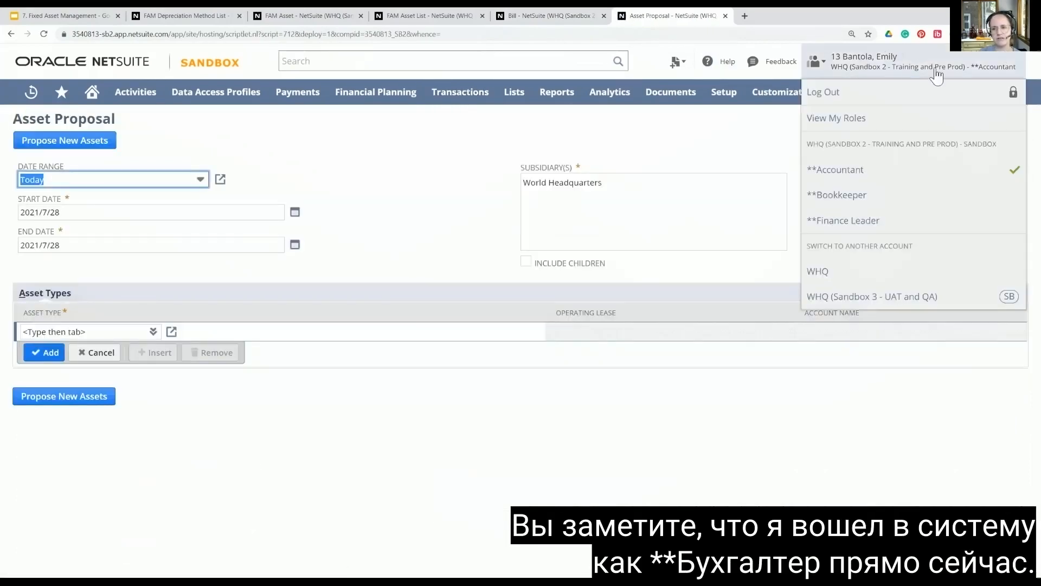
pyautogui.click(565, 187)
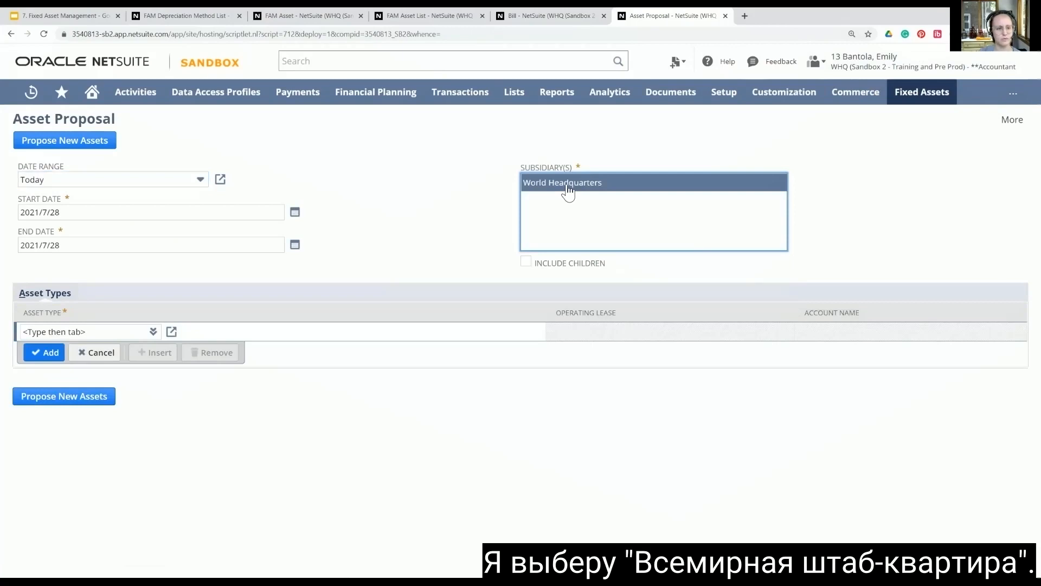
pyautogui.click(294, 216)
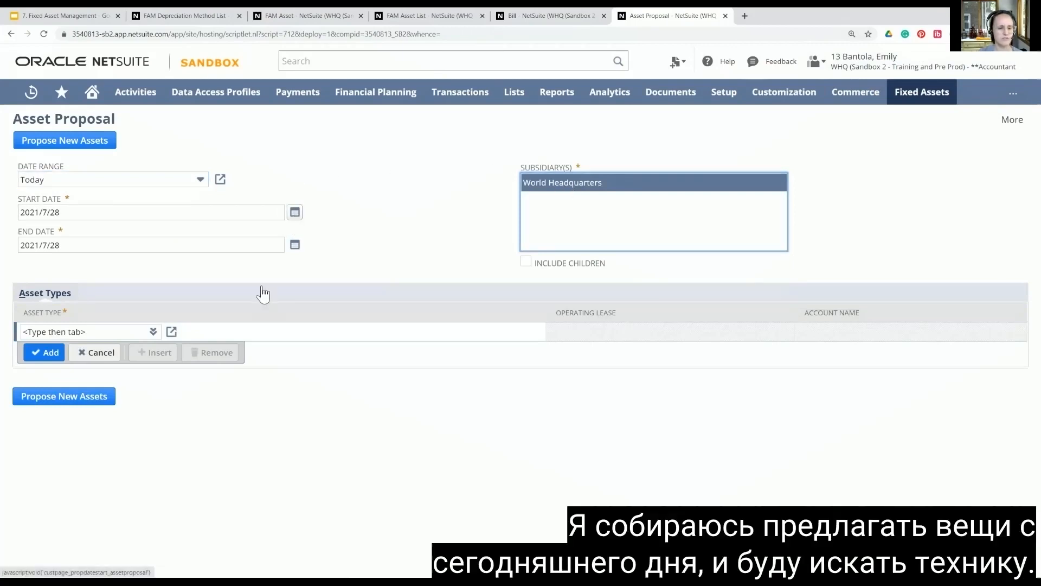
pyautogui.click(242, 316)
# Step: Select AND- Machinery as the asset type for the proposal
pyautogui.click(115, 330)
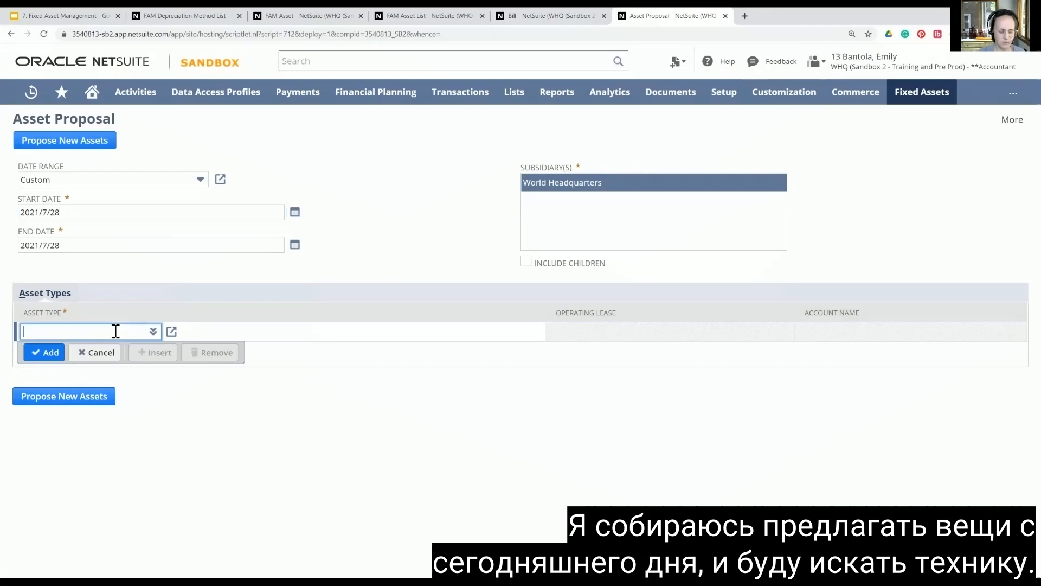
pyautogui.write('and')
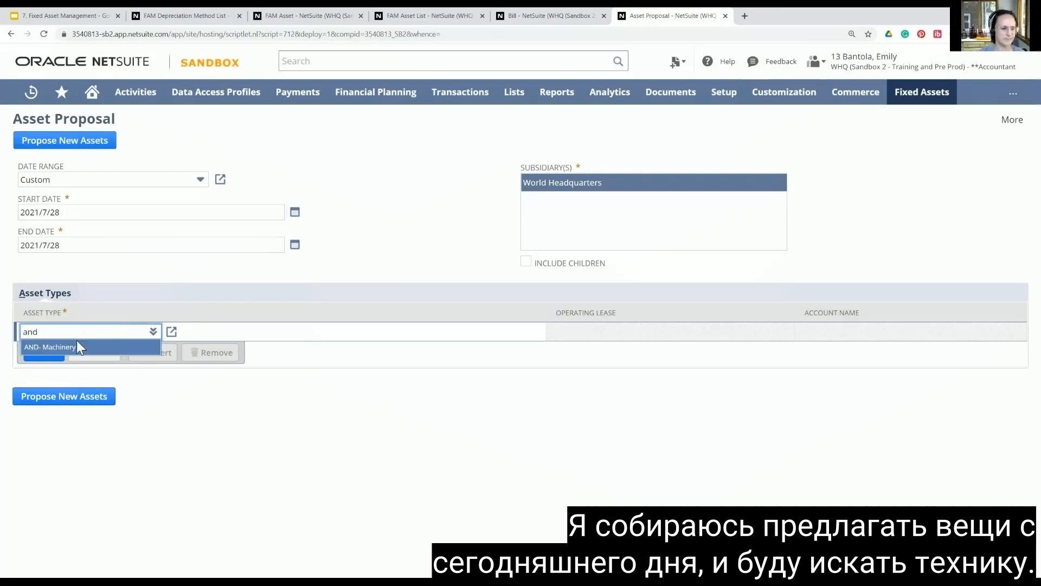
pyautogui.click(76, 343)
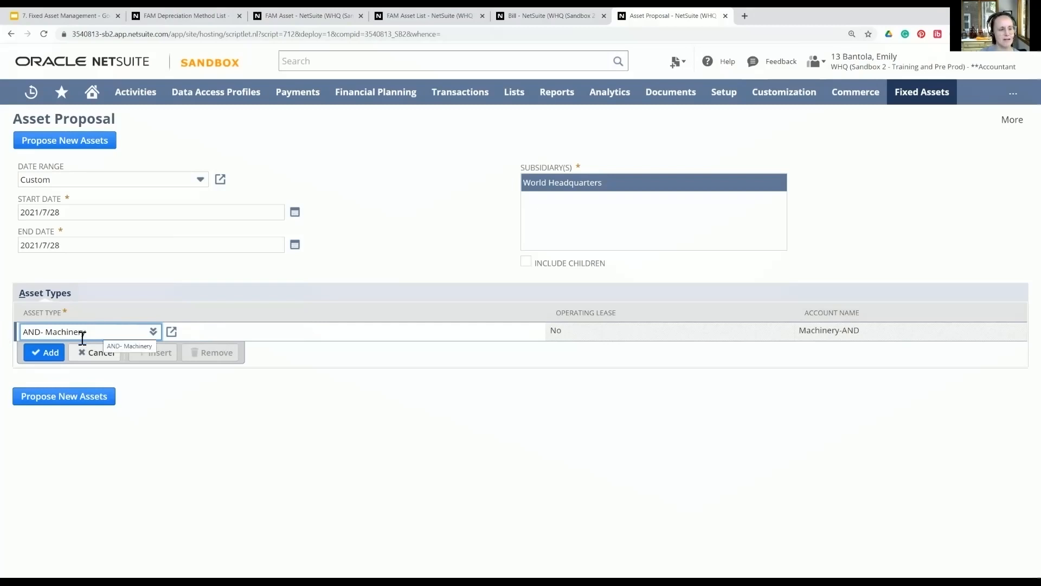
# Step: Submit the proposal for new assets and refresh the process status list to track it
pyautogui.click(47, 398)
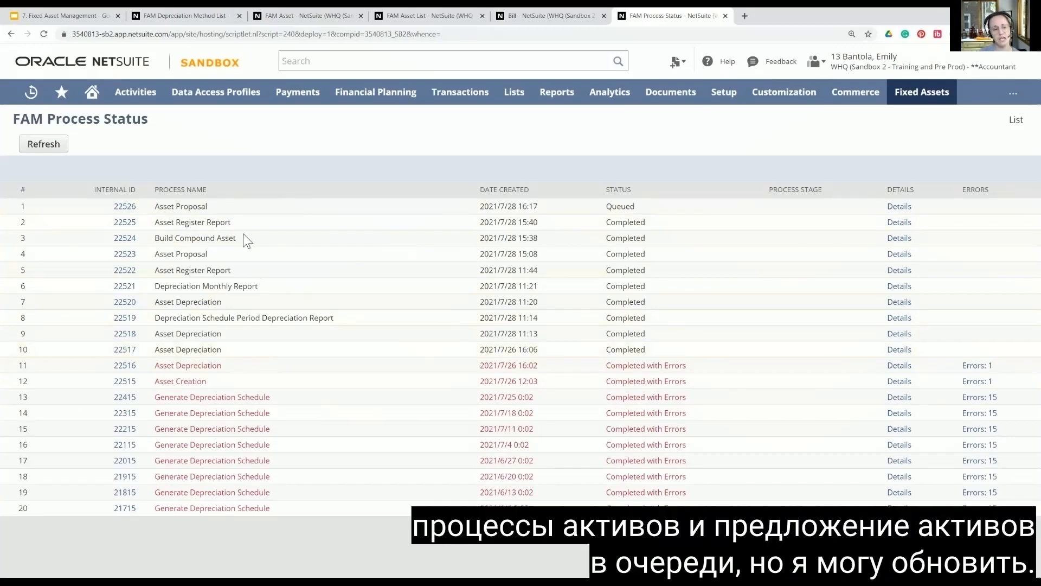
pyautogui.click(49, 151)
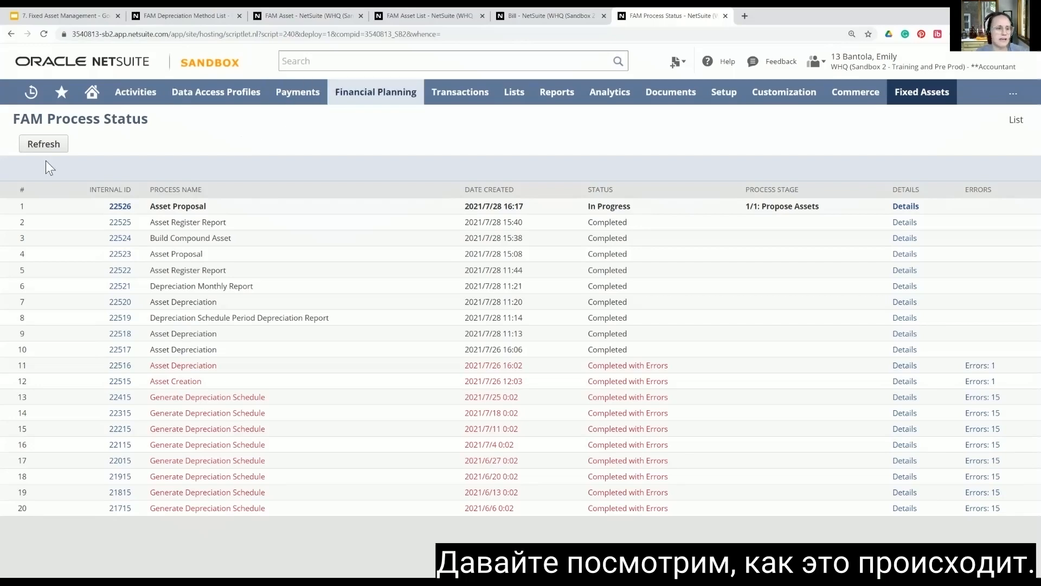
pyautogui.click(43, 145)
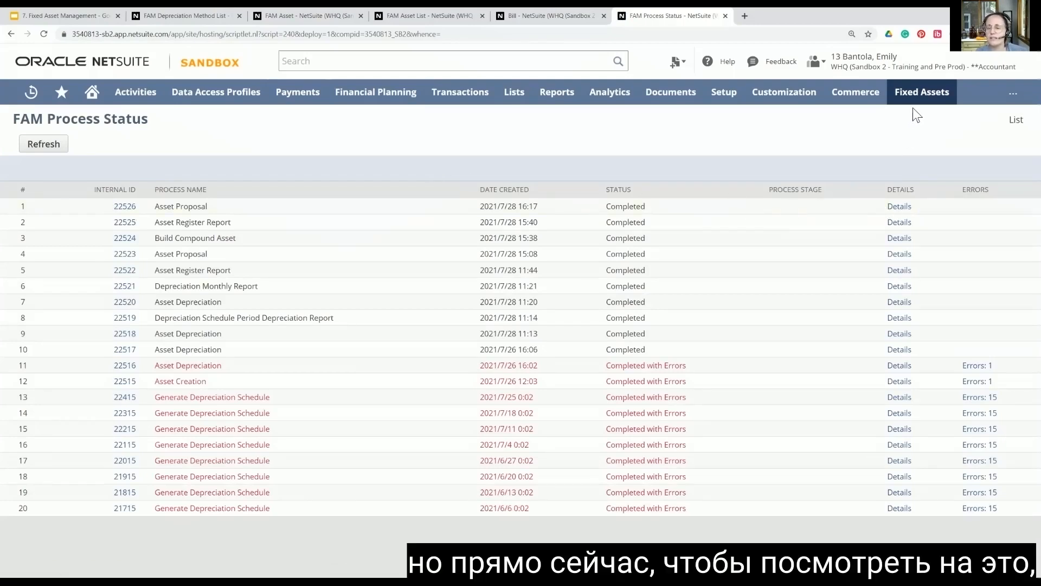
# Step: Open asset proposal management and select proposal 4510 for the packing machine bill and proposal 4709 for the machinery journal
pyautogui.moveTo(910, 100)
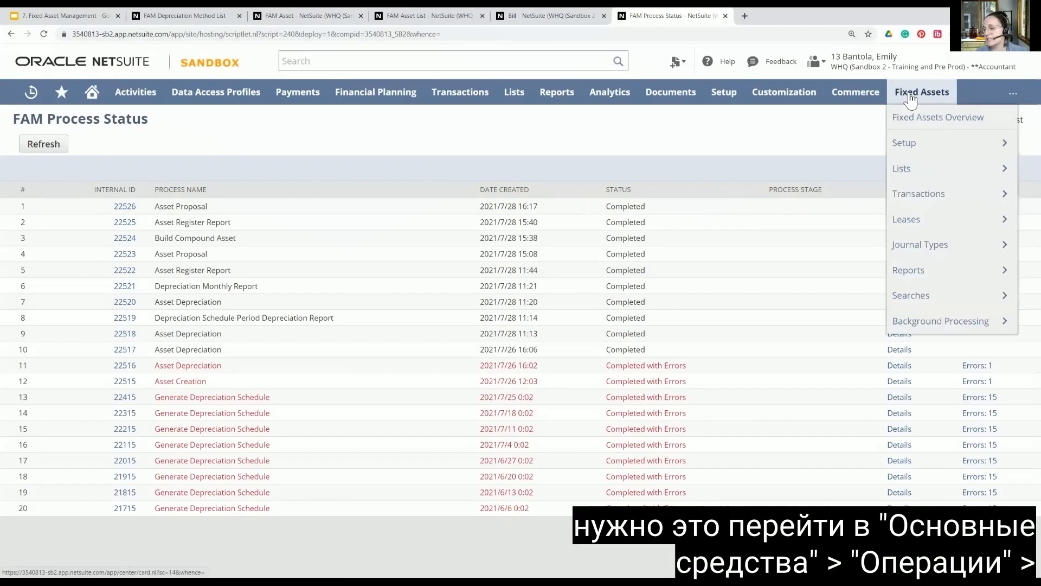
pyautogui.moveTo(929, 197)
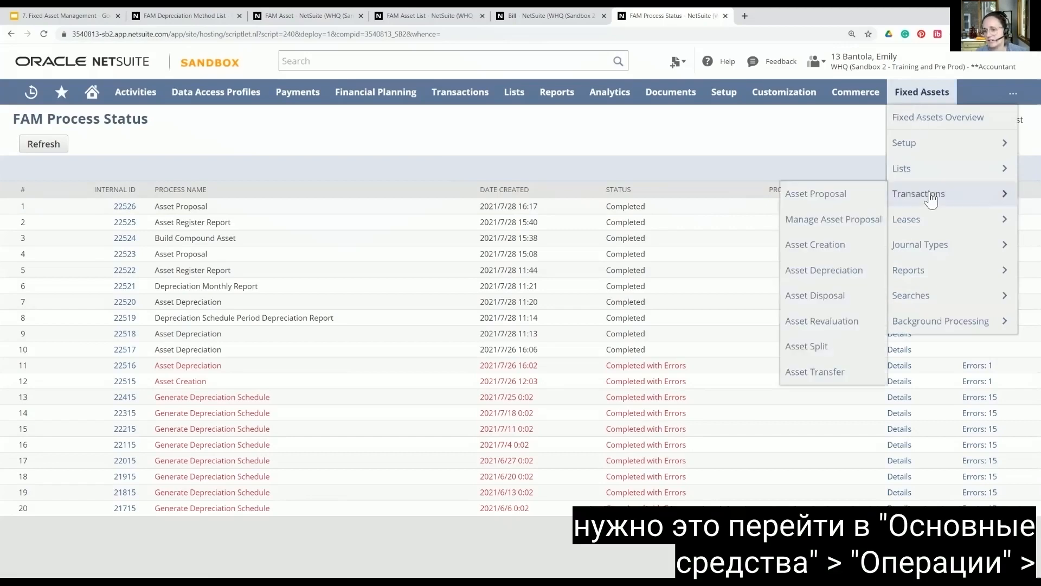
pyautogui.click(827, 220)
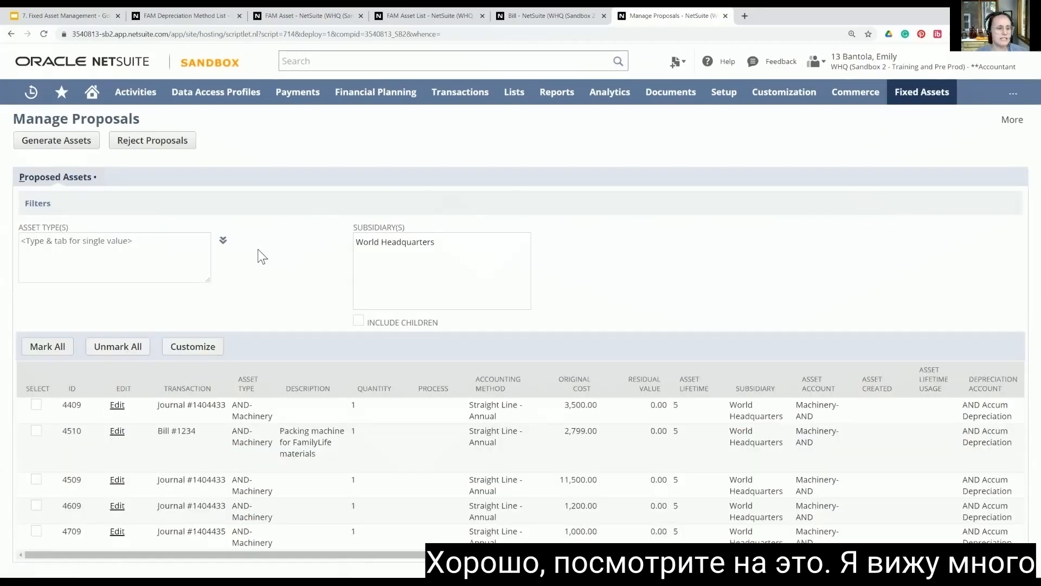
pyautogui.scroll(-1, 272, 259)
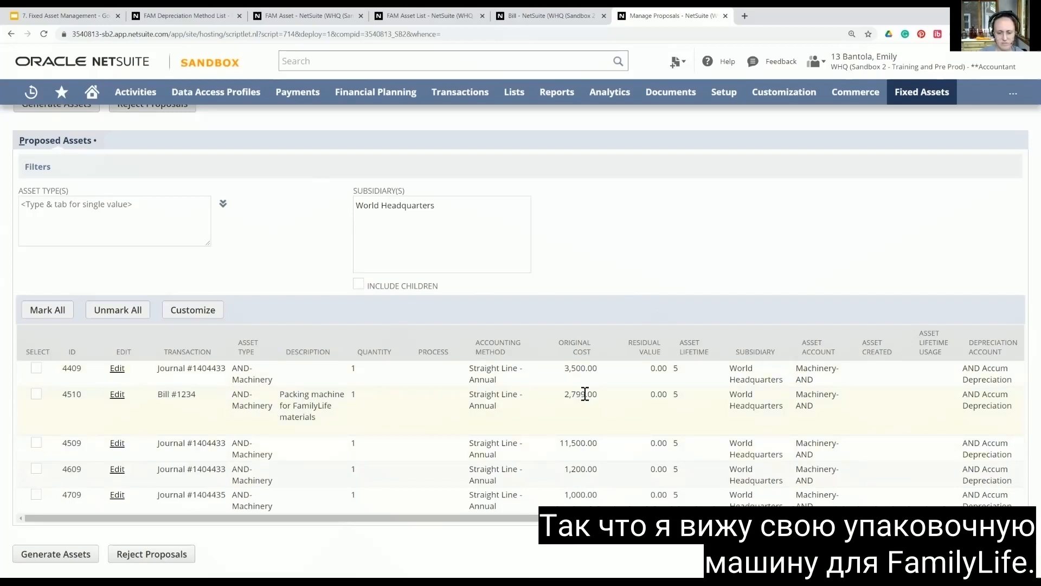
pyautogui.click(36, 395)
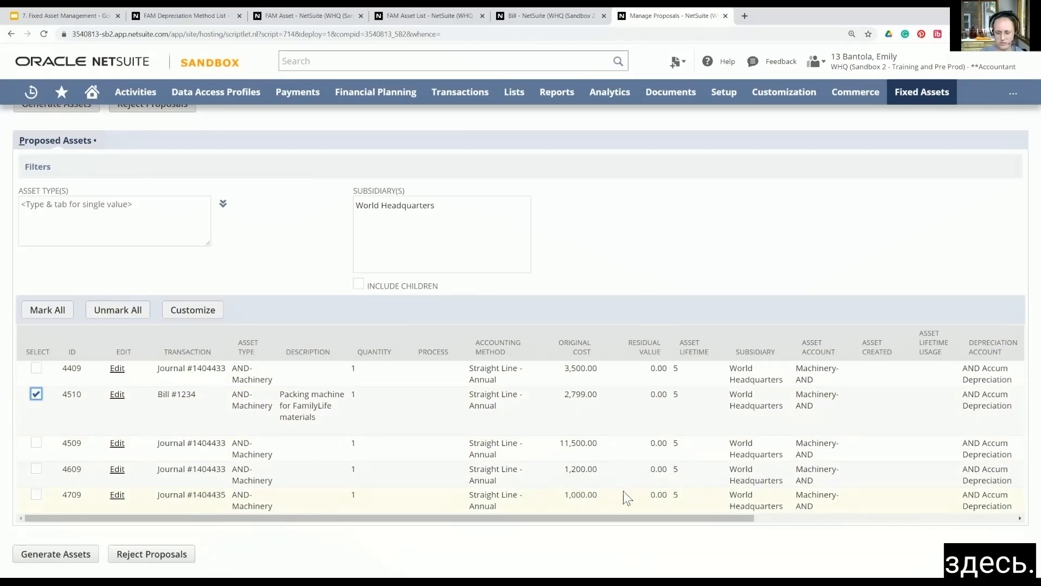
pyautogui.click(36, 495)
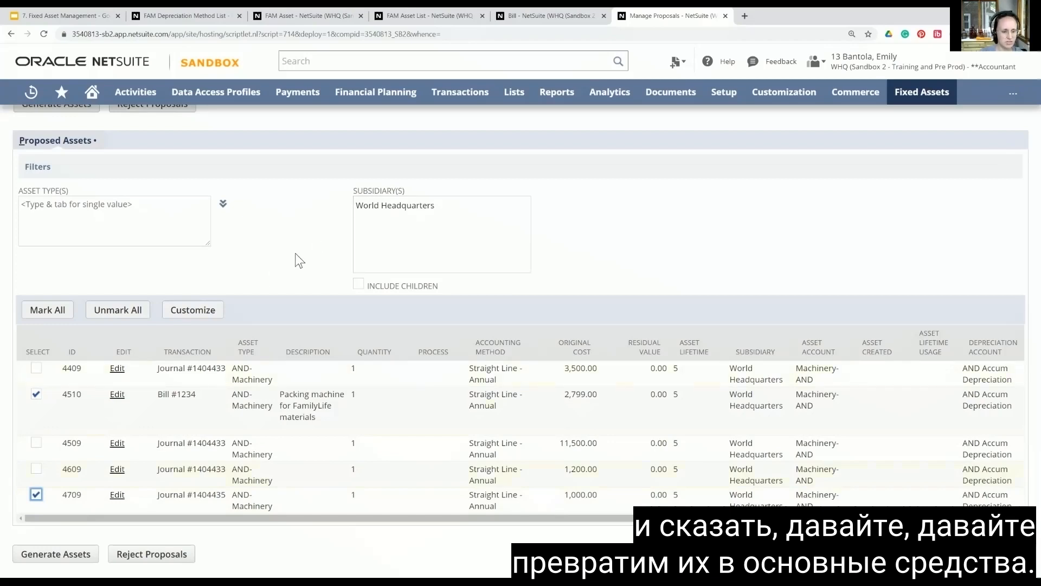
# Step: Generate fixed assets from the selected proposals and refresh the process status list to track the generation
pyautogui.click(52, 553)
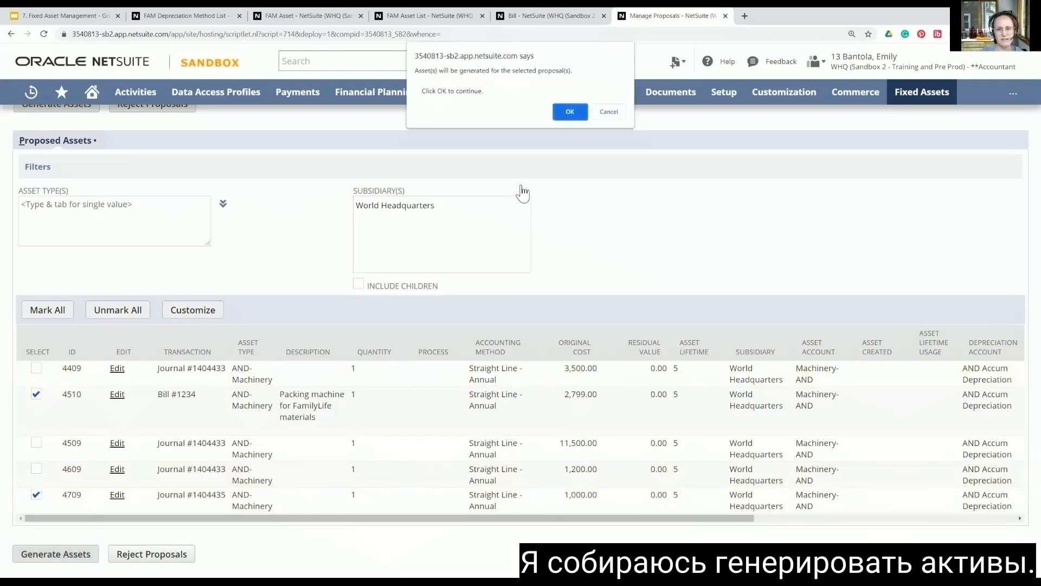
pyautogui.click(566, 112)
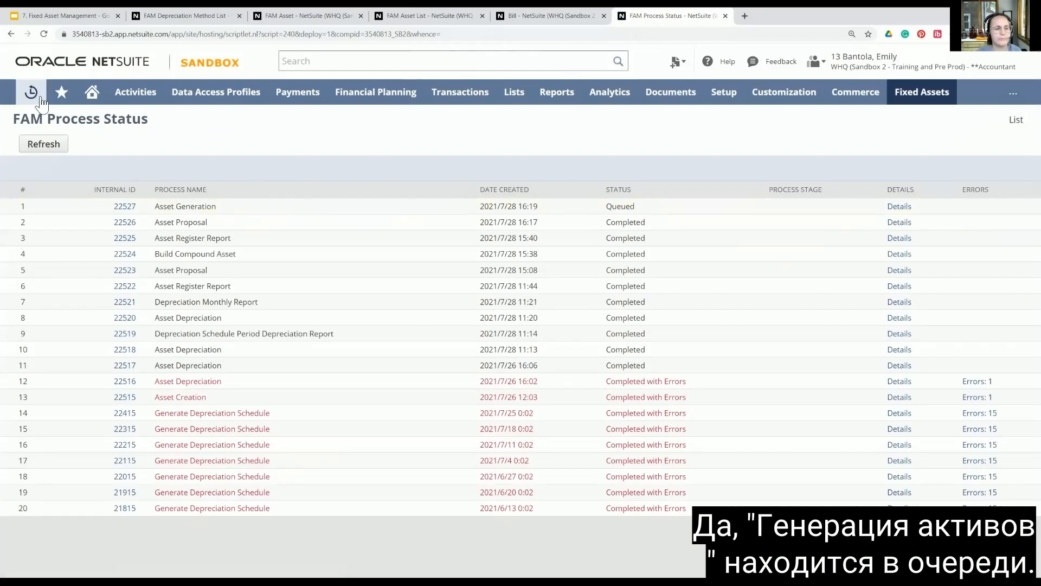
pyautogui.click(60, 146)
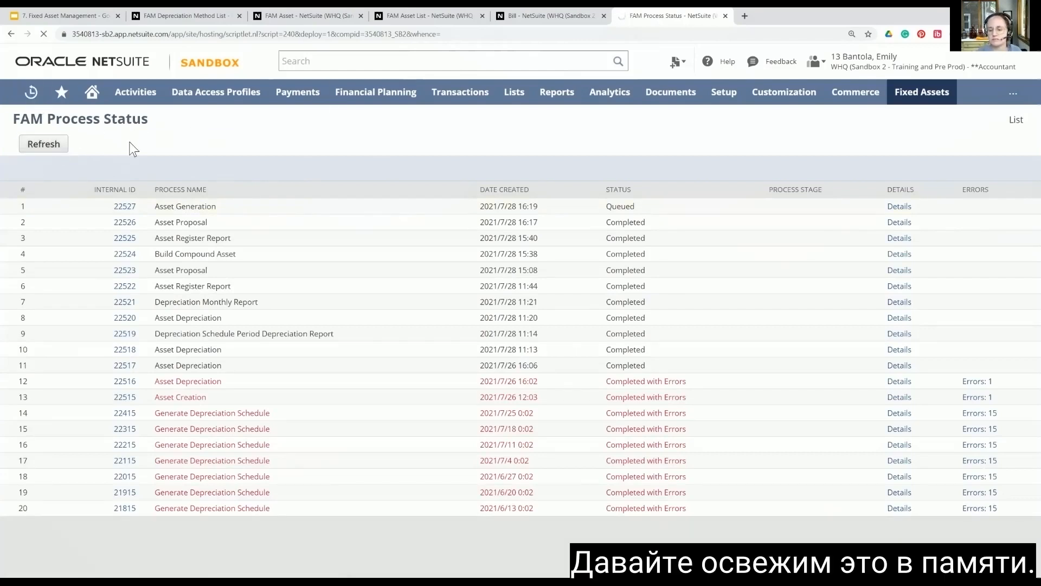
pyautogui.click(30, 152)
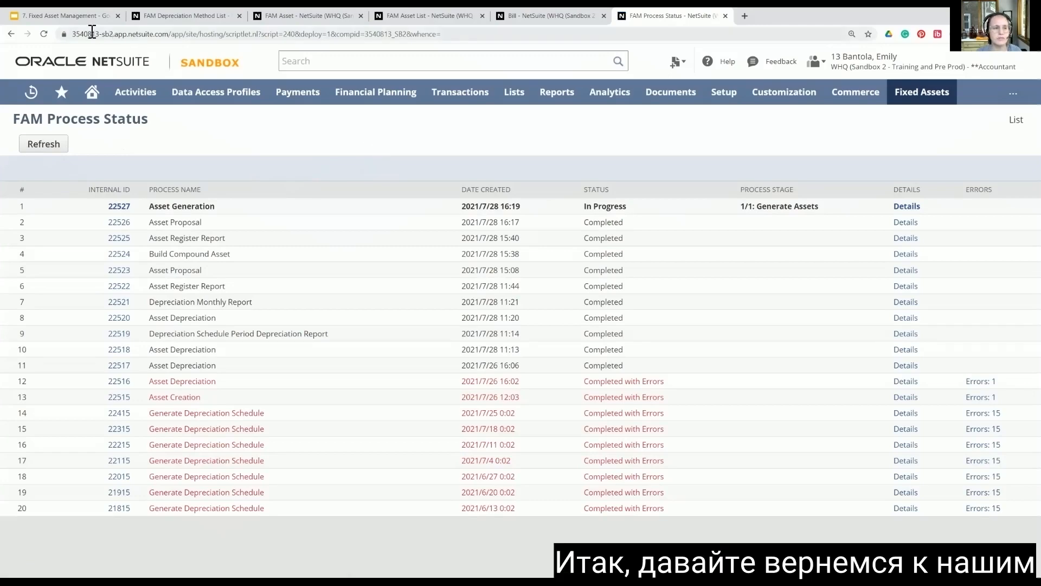
# Step: Switch to the Fixed Asset Management deck in Google Slides and present the "Create assets" slide, revealing both manual creation steps
pyautogui.click(65, 17)
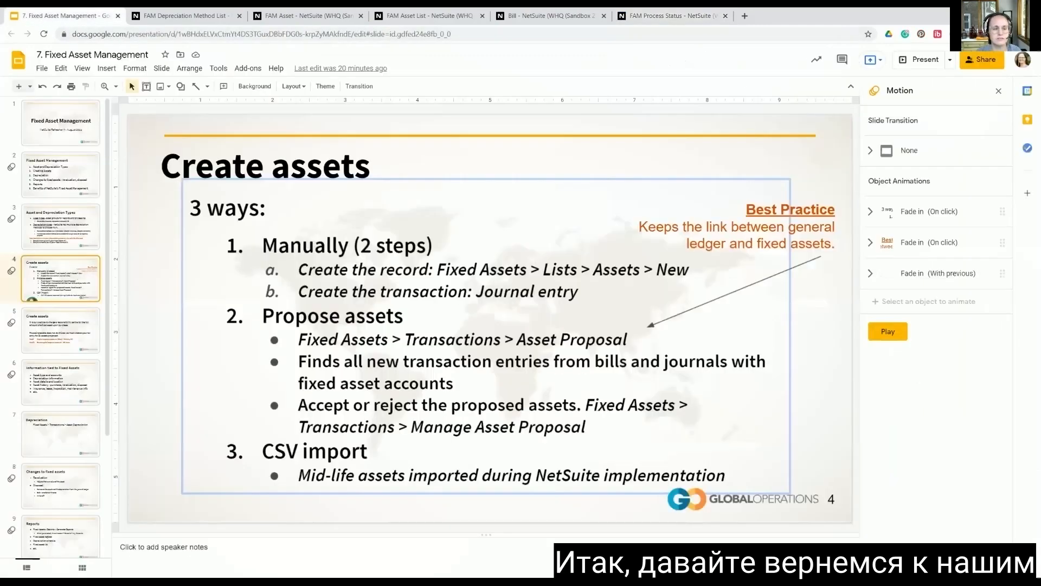
pyautogui.click(924, 61)
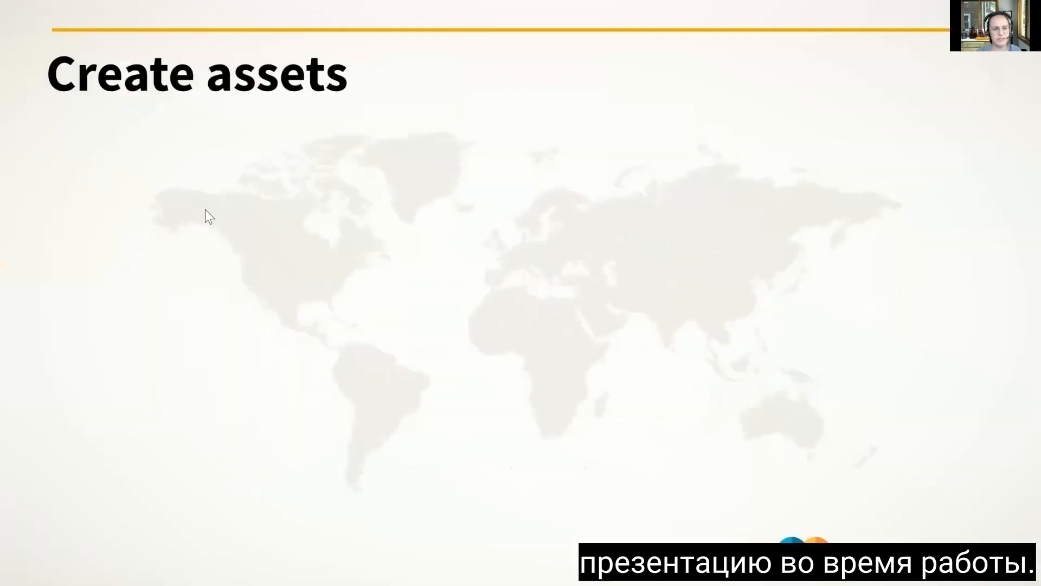
pyautogui.press('Right')
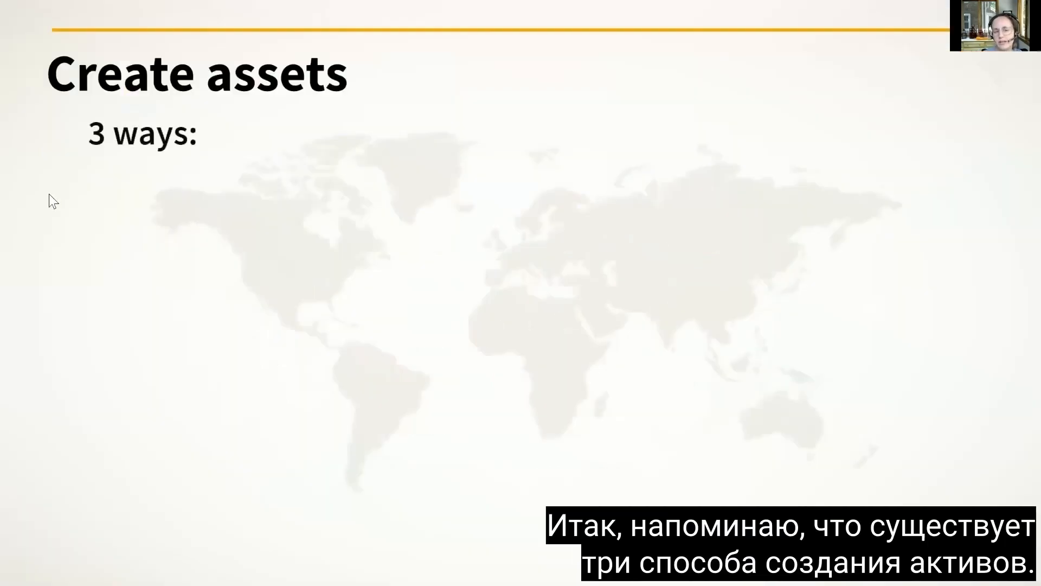
pyautogui.press('Right')
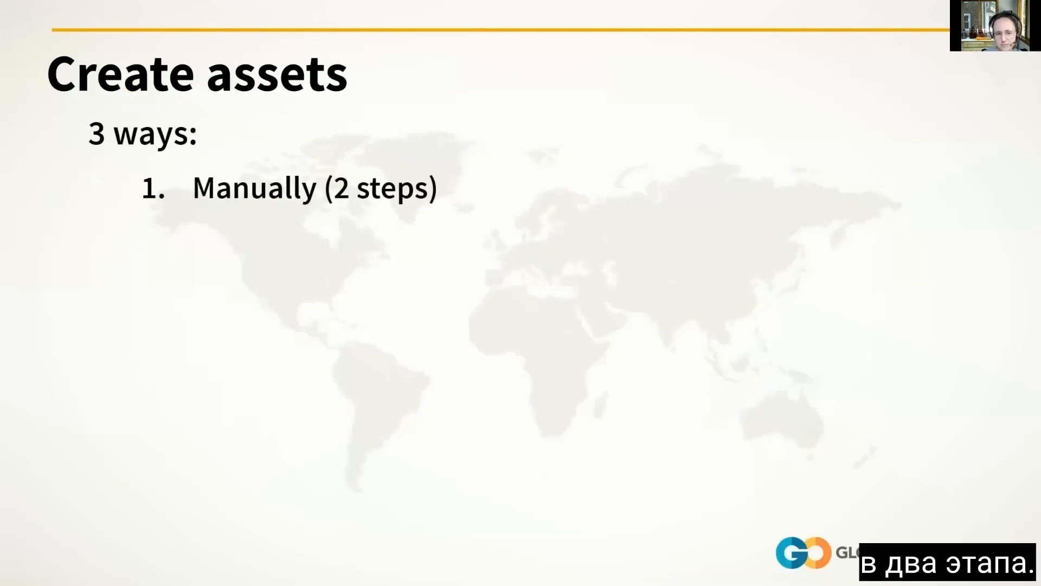
pyautogui.press('Right')
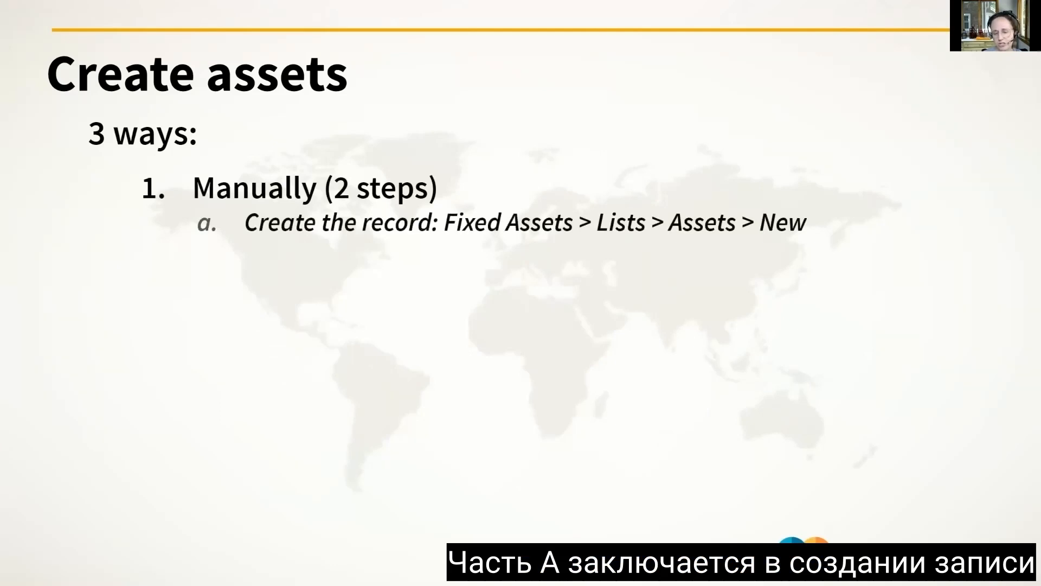
pyautogui.press('Right')
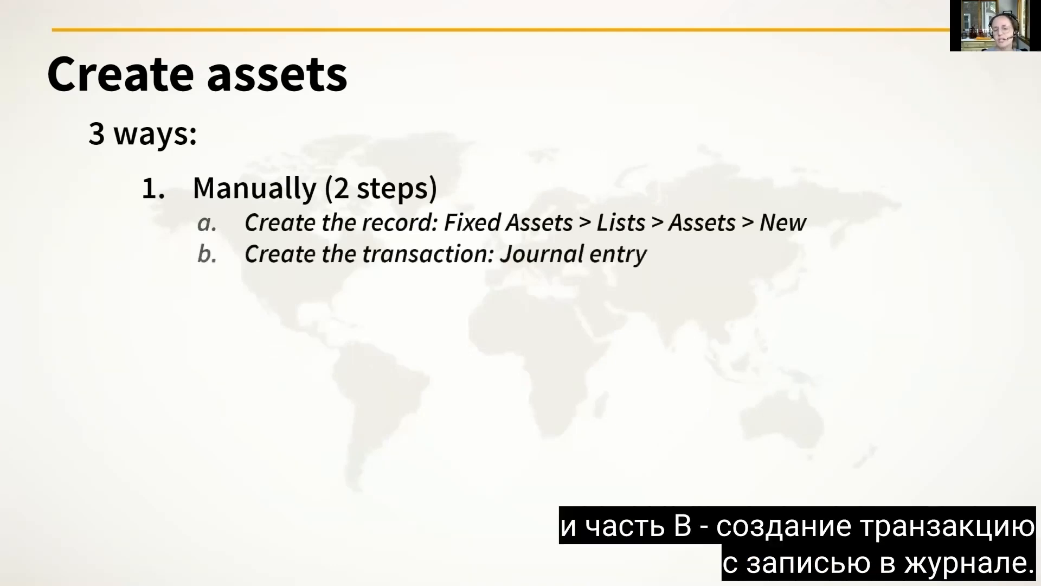
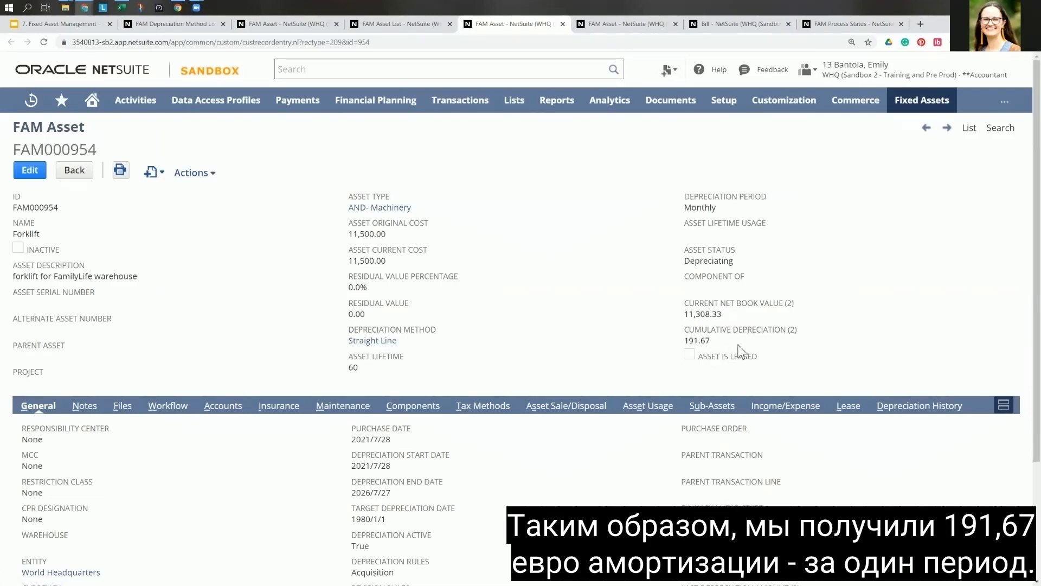
# Step: Examine the Forklift asset record's general details, notes, accounts, insurance, maintenance and depreciation history
pyautogui.scroll(-3, 568, 348)
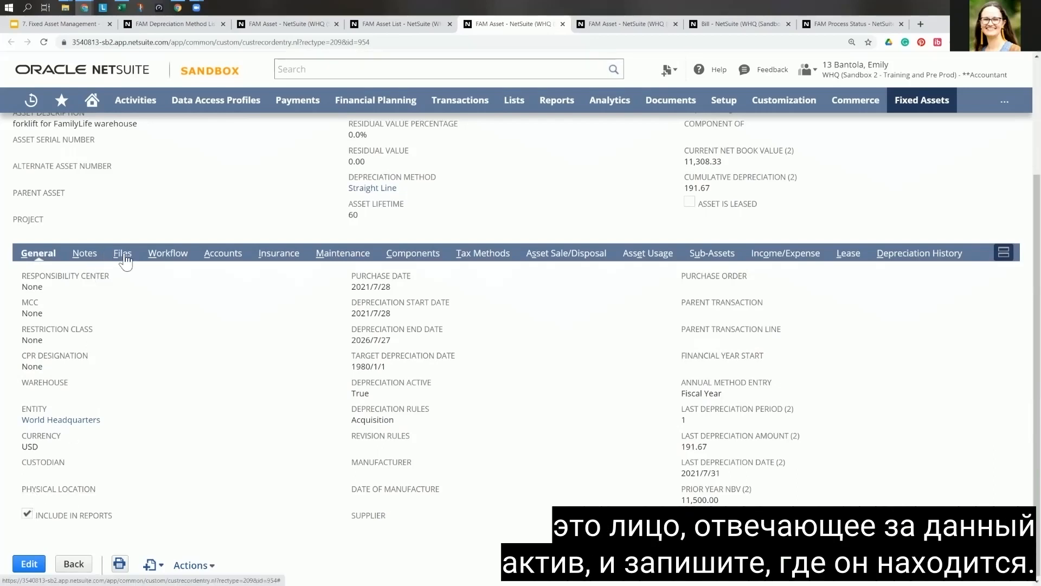
pyautogui.click(84, 253)
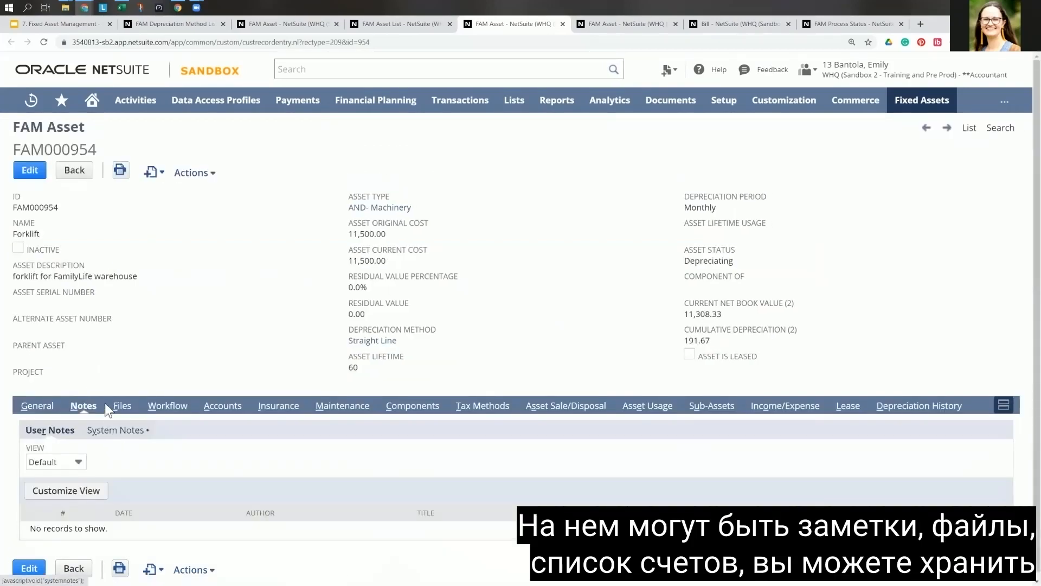
pyautogui.click(232, 410)
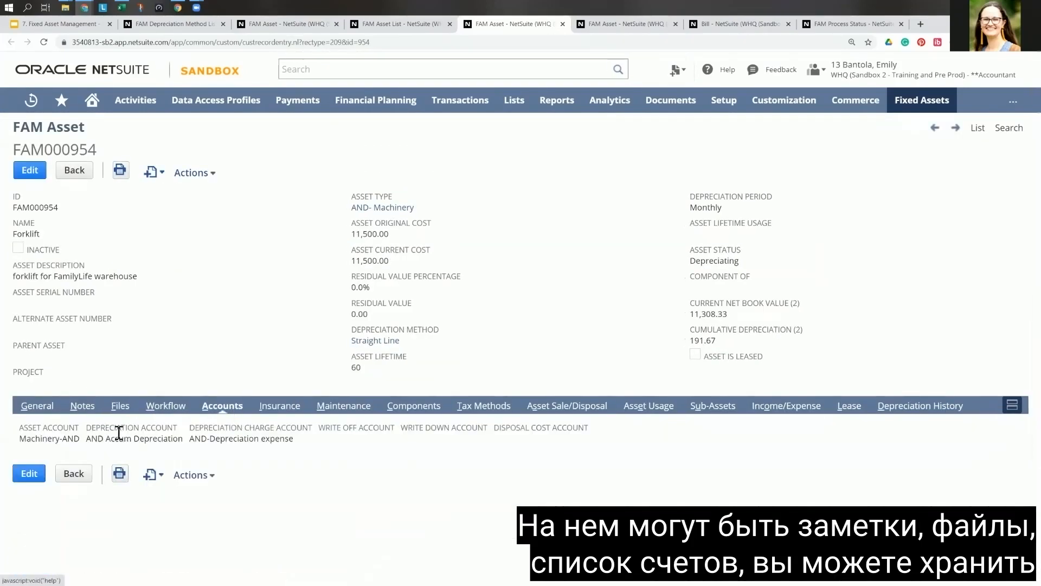
pyautogui.click(291, 411)
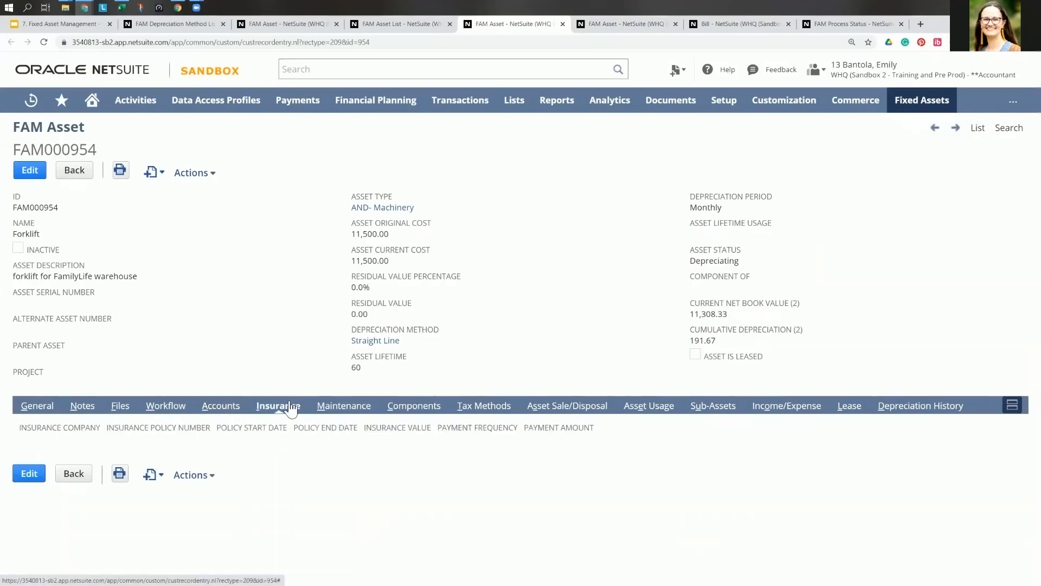
pyautogui.click(351, 414)
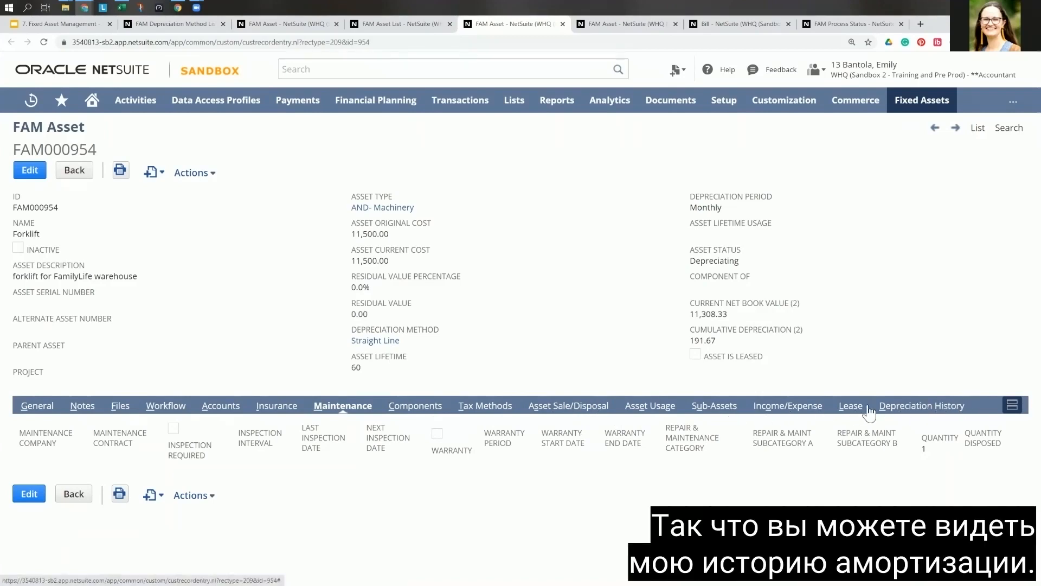
pyautogui.click(922, 407)
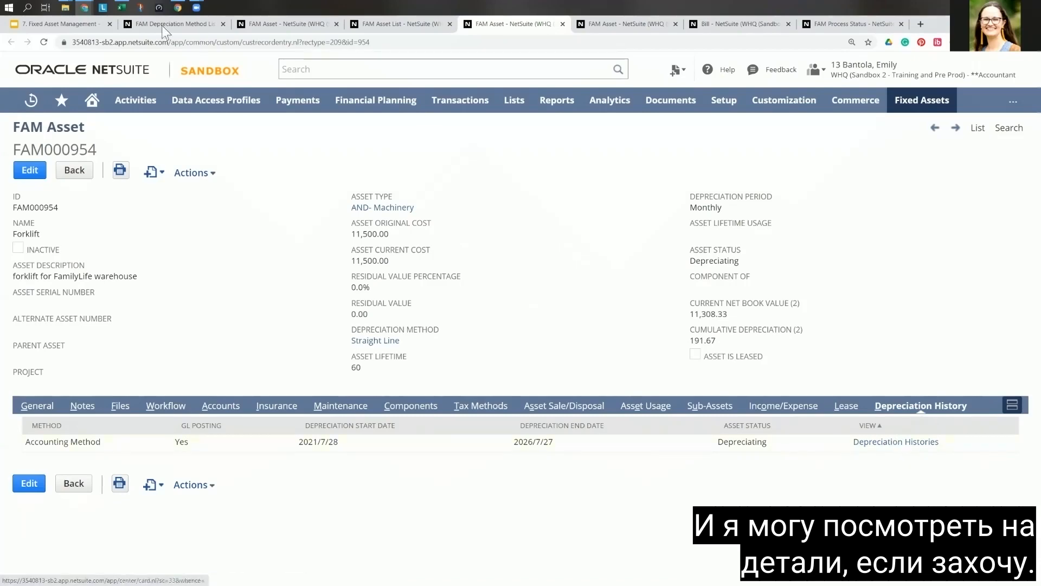
# Step: Switch to the Fixed Asset Management deck in Google Slides and present the "Information tied to Fixed Assets" slide through to the "Depreciation" slide
pyautogui.click(56, 25)
pyautogui.click(931, 66)
pyautogui.click(931, 66)
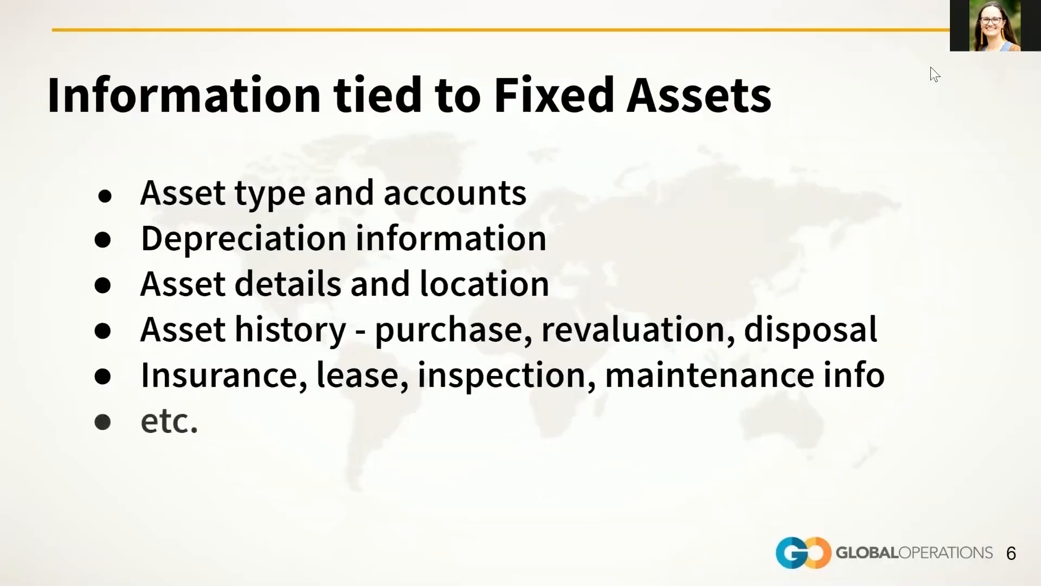
pyautogui.click(931, 66)
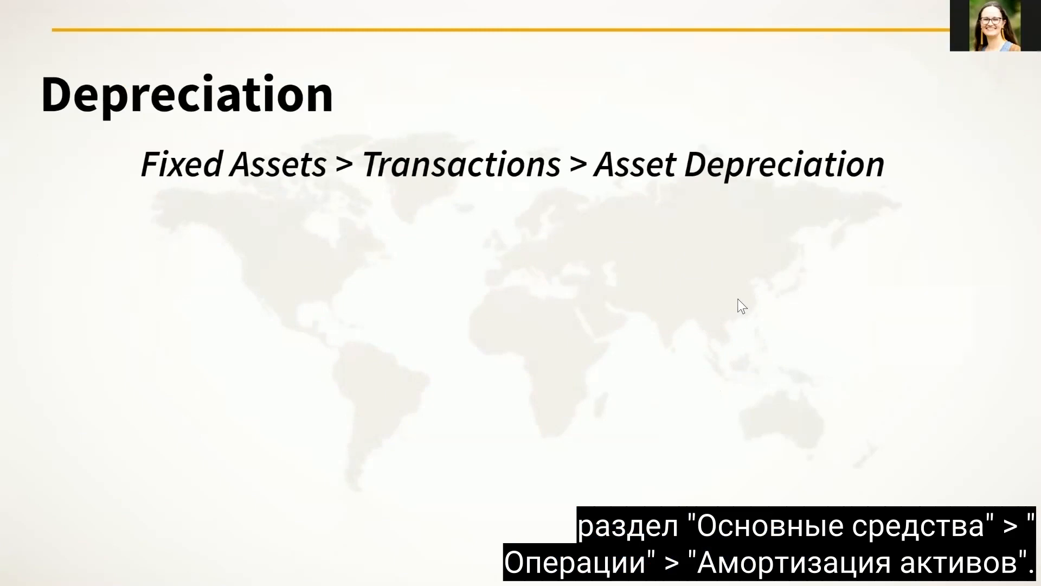
pyautogui.press('Escape')
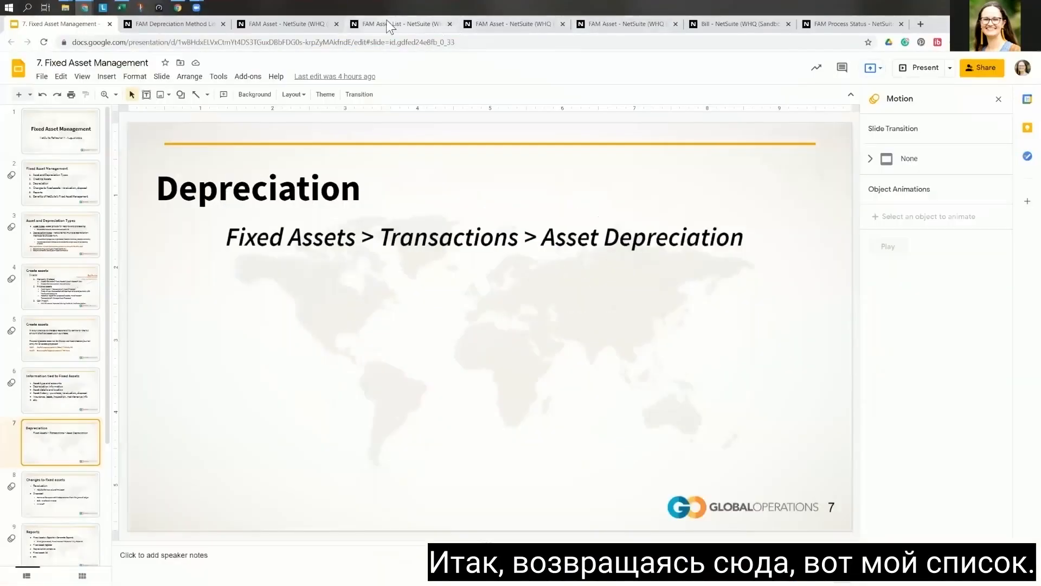
# Step: Return to NetSuite and open the asset depreciation form, selecting asset type AND- Machinery and subsidiary World Headquarters
pyautogui.click(395, 26)
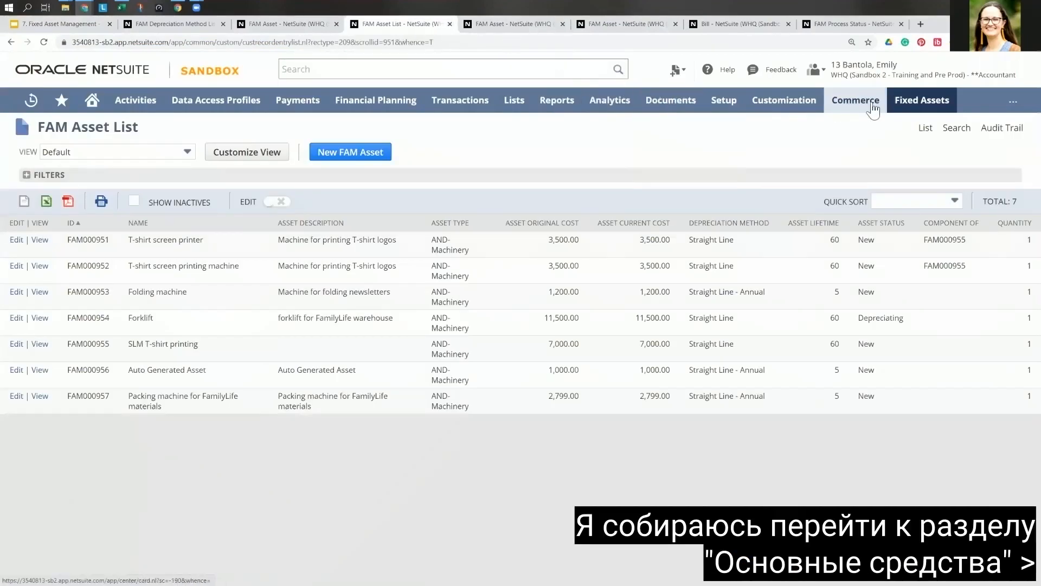
pyautogui.moveTo(905, 107)
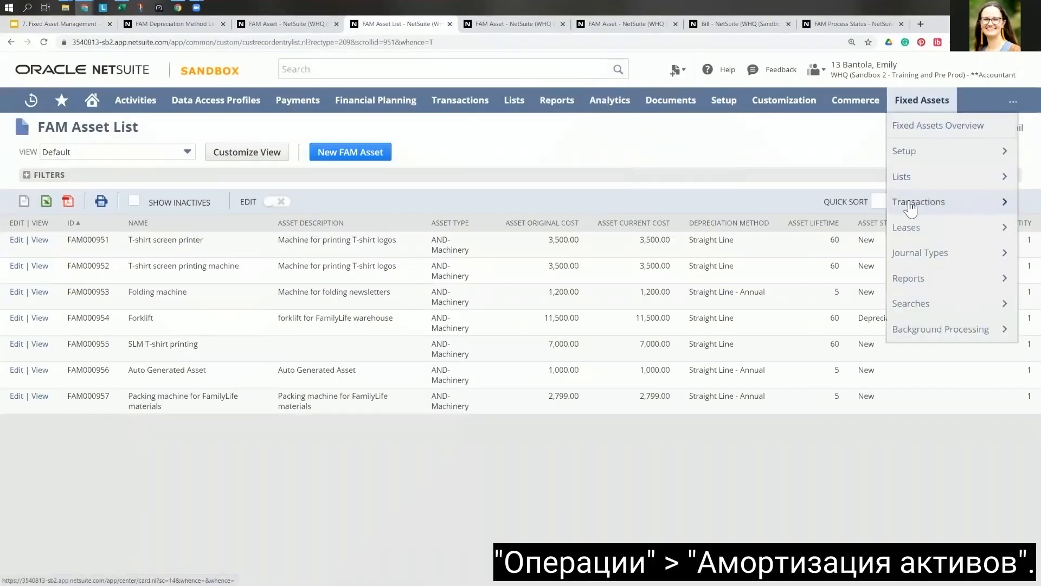
pyautogui.moveTo(911, 207)
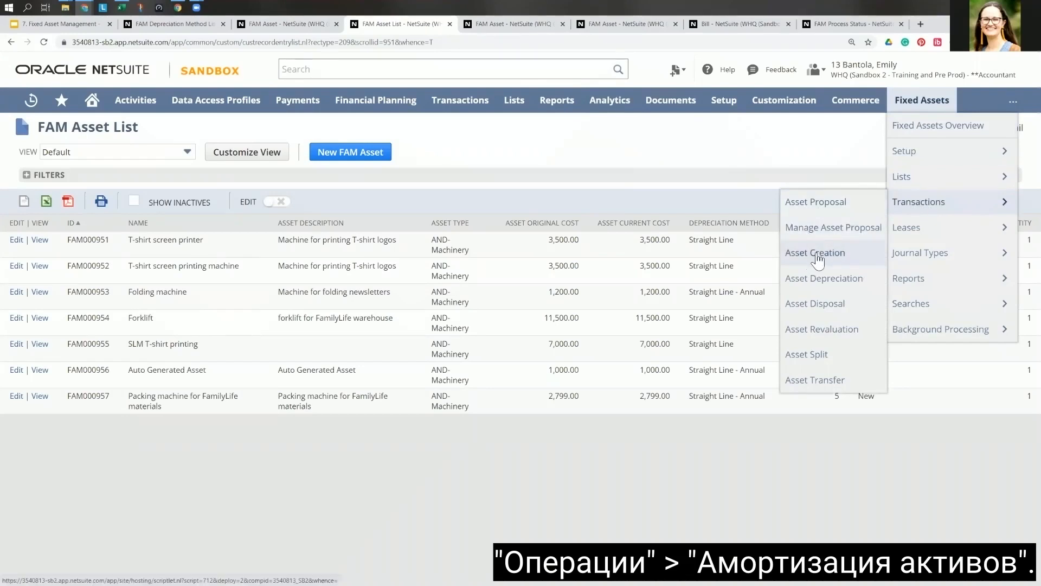
pyautogui.click(826, 290)
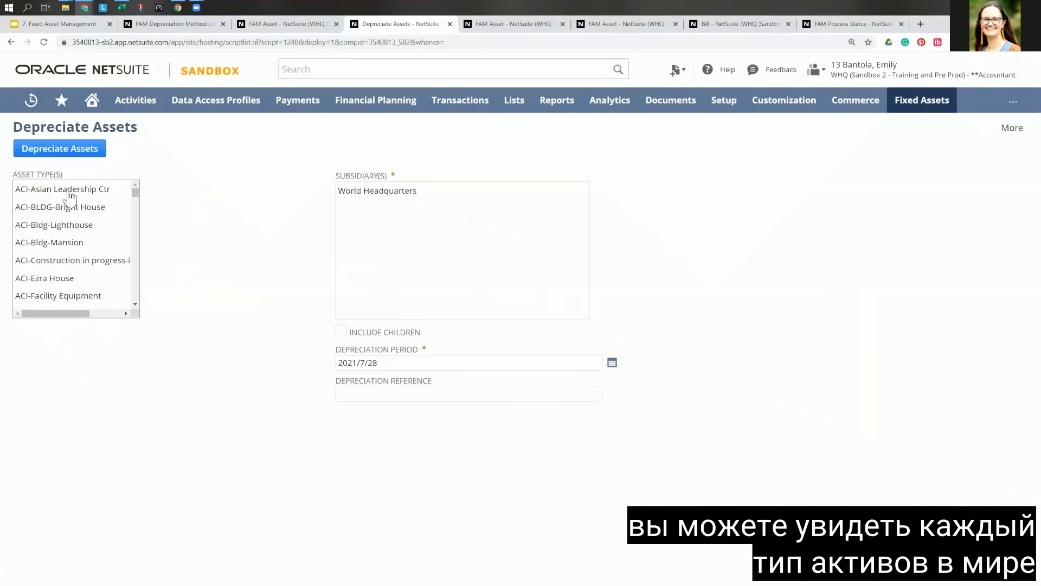
pyautogui.moveTo(135, 192); pyautogui.dragTo(136, 204)
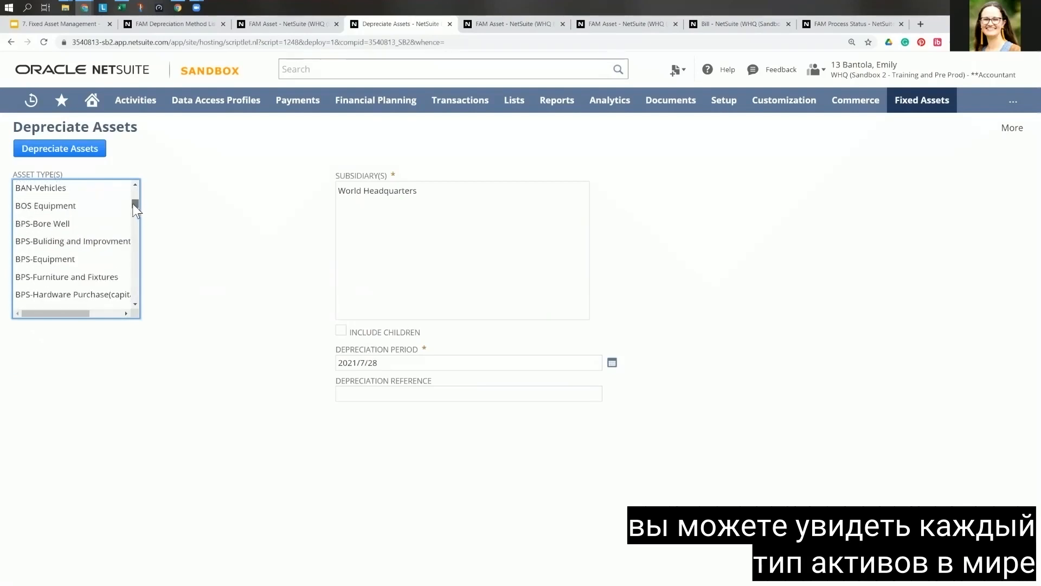
pyautogui.scroll(3, 79, 227)
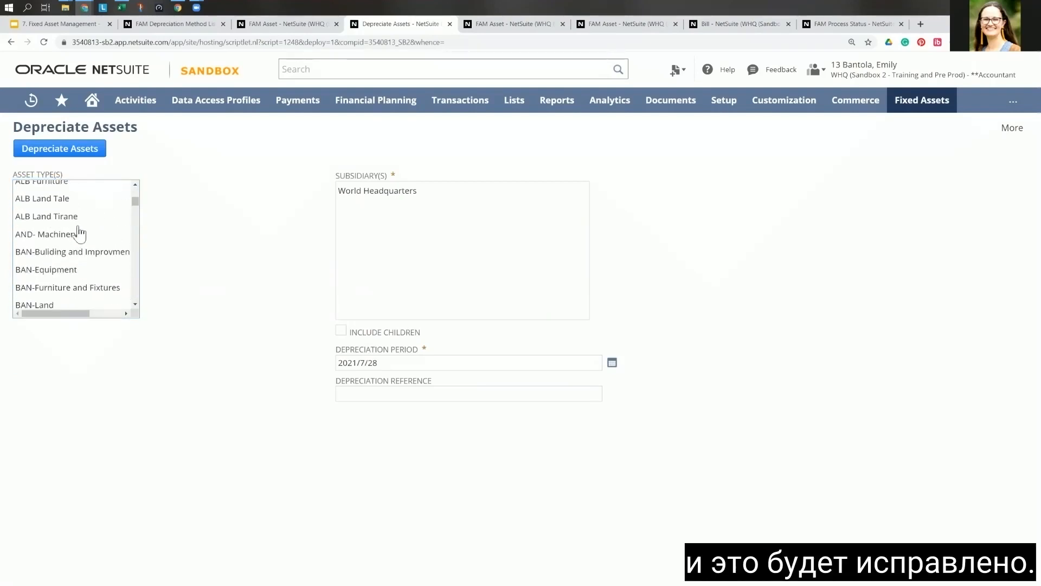
pyautogui.click(37, 234)
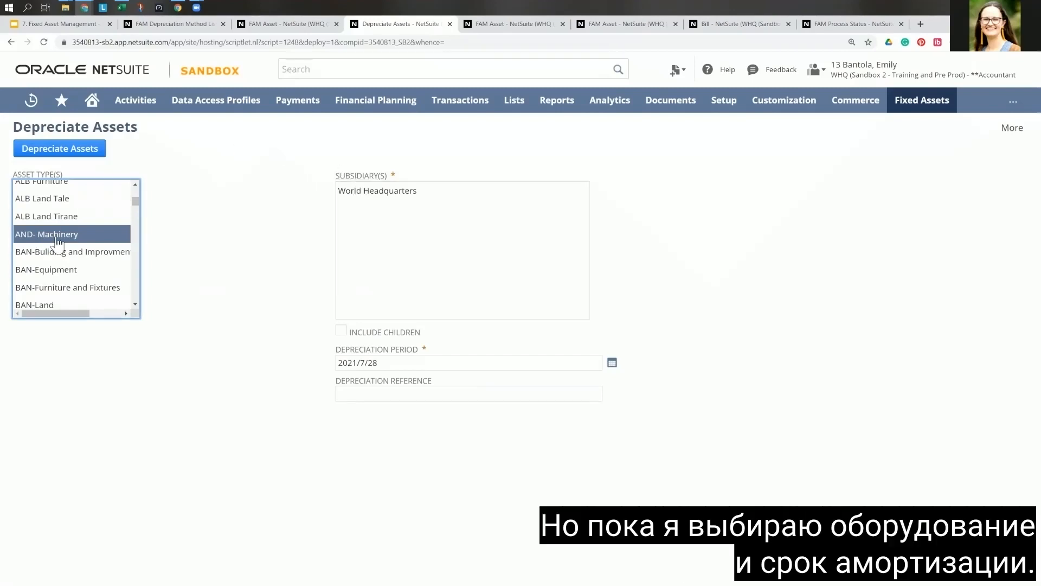
pyautogui.click(375, 196)
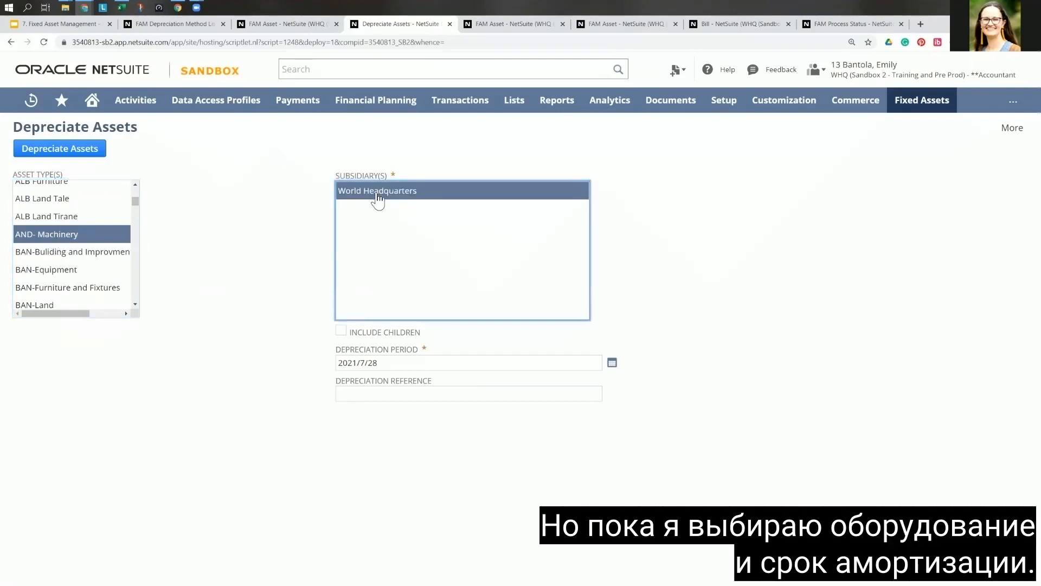
# Step: Set the depreciation period to 2021/7/31 and the depreciation reference to "July 2021 Depreciation"
pyautogui.click(389, 364)
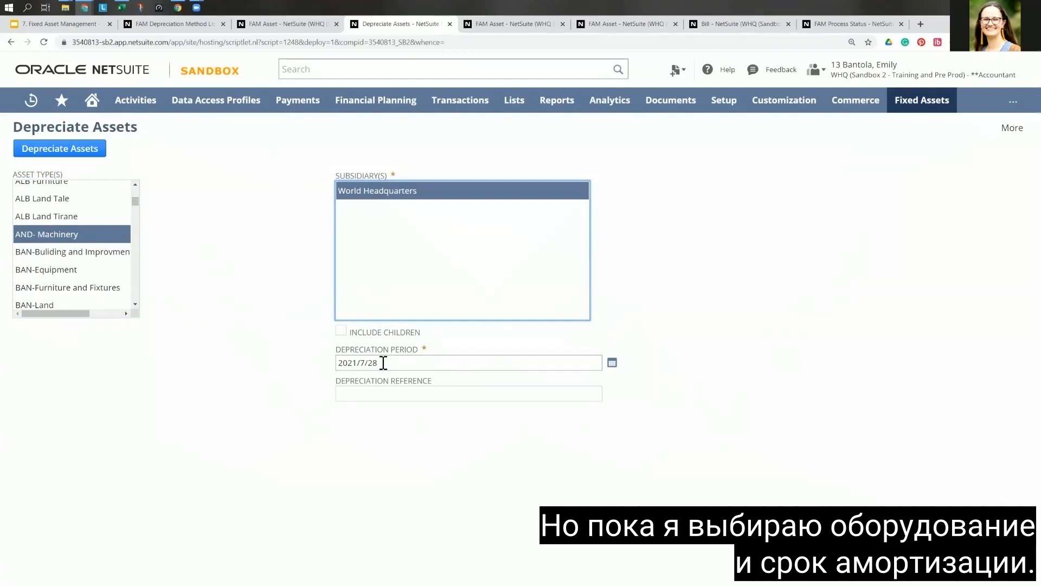
pyautogui.click(382, 363)
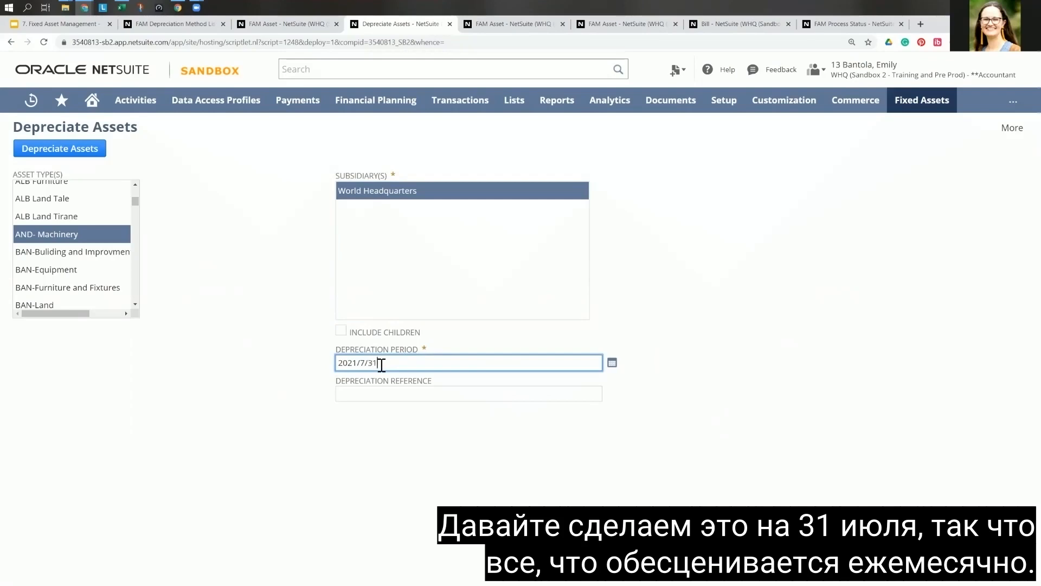
pyautogui.click(372, 391)
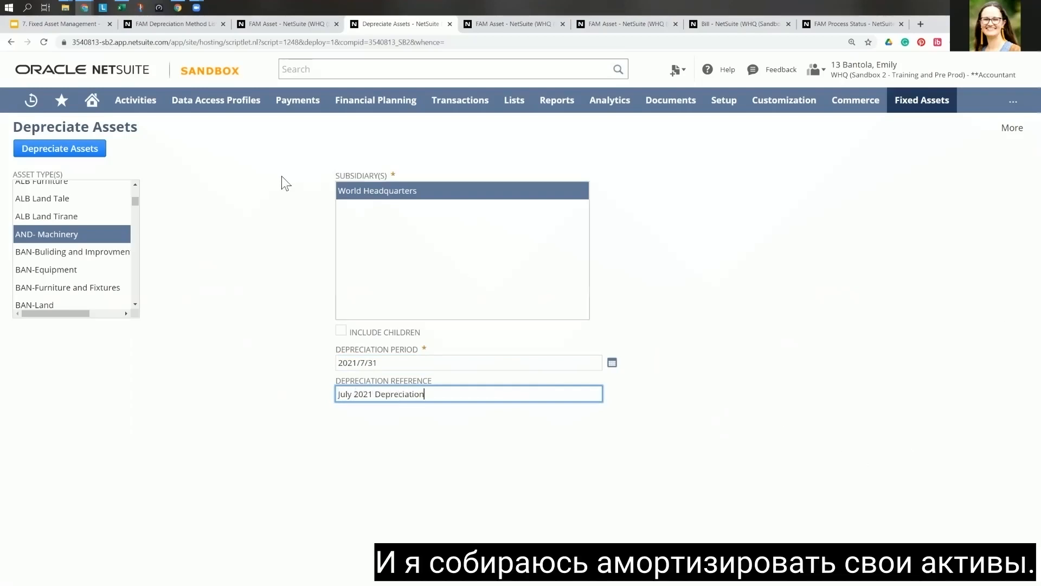
# Step: Submit the asset depreciation and refresh the process status list to track it
pyautogui.click(71, 151)
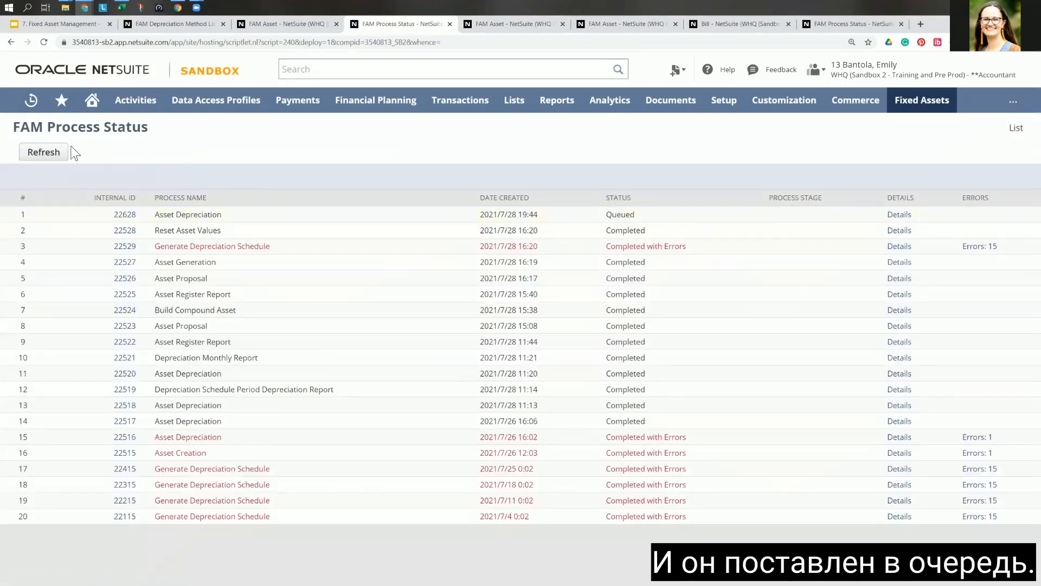
pyautogui.click(46, 157)
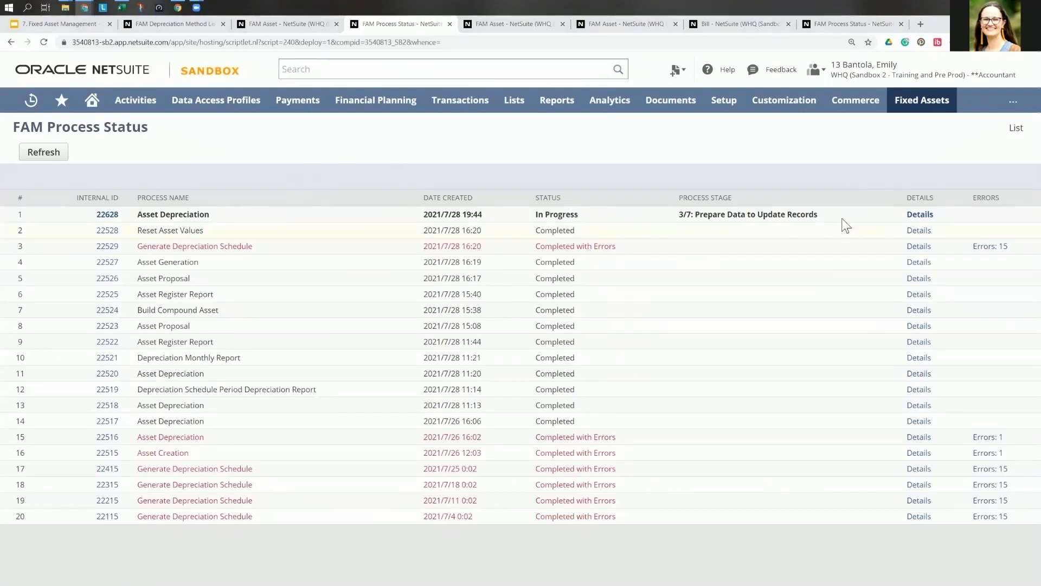
pyautogui.click(38, 155)
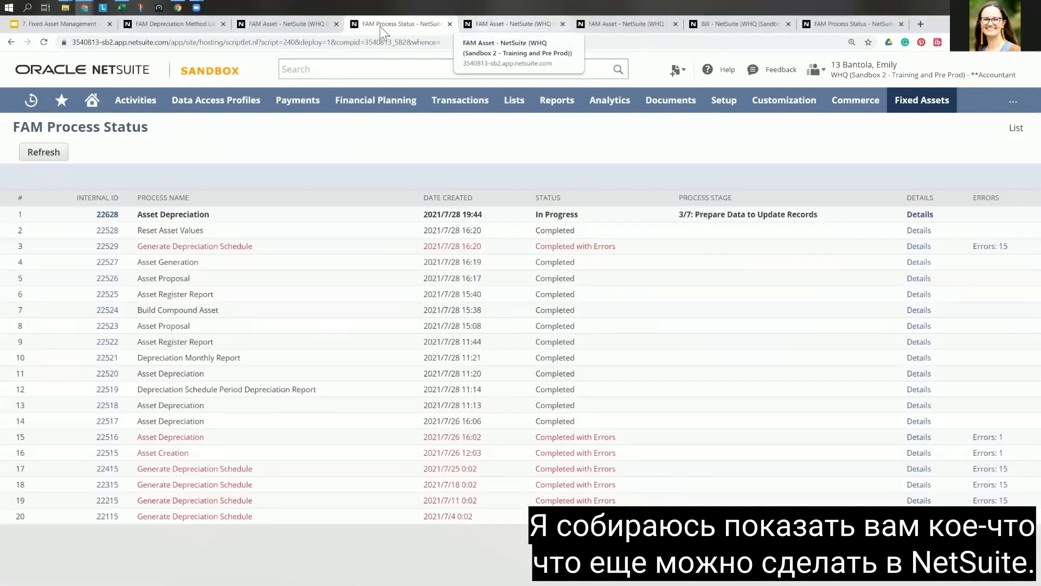
# Step: Open the asset disposal form in place of the unsaved new asset record and set the disposal type to Sale
pyautogui.click(295, 27)
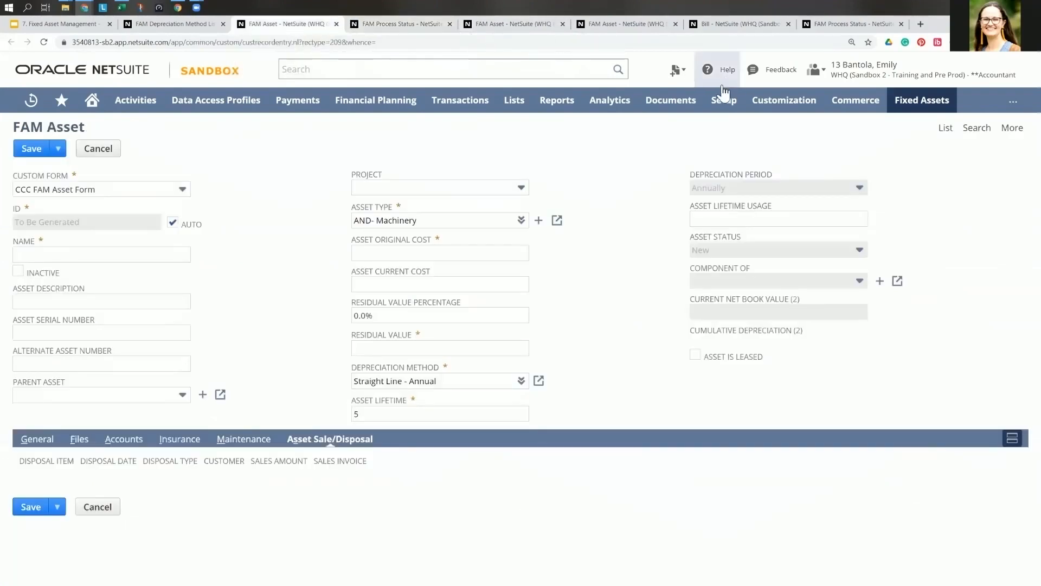
pyautogui.moveTo(911, 108)
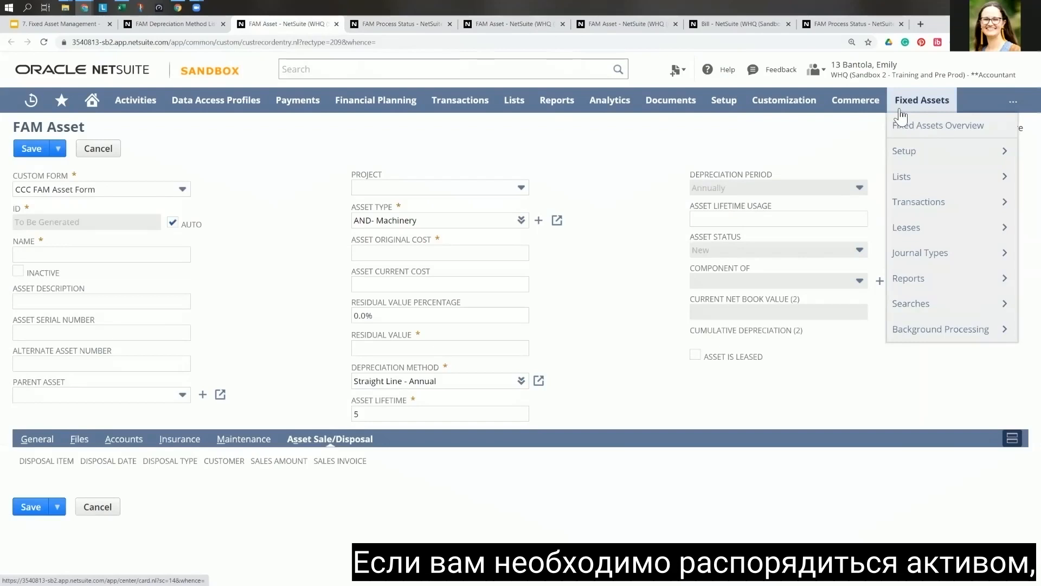
pyautogui.moveTo(932, 205)
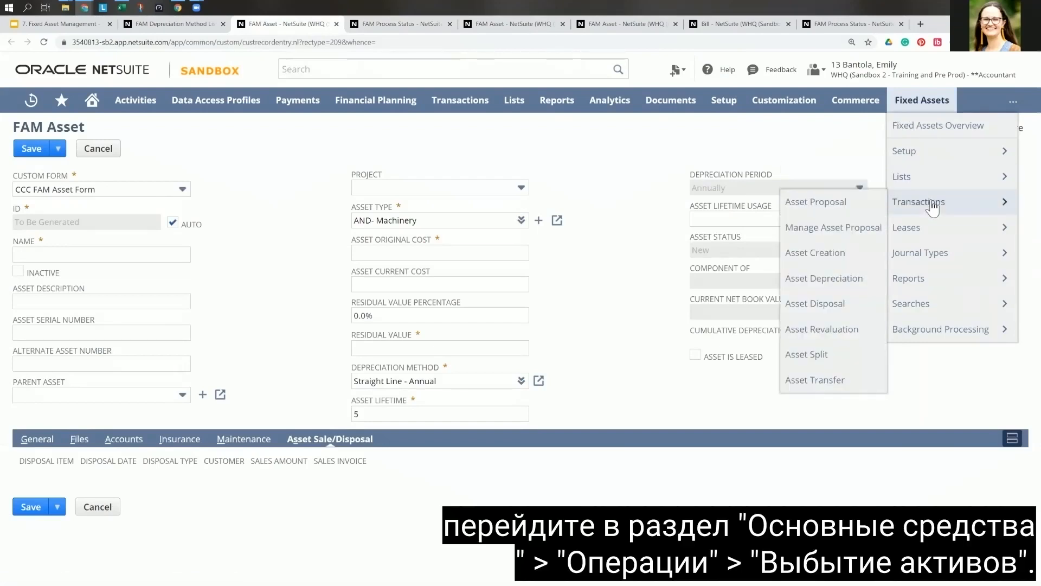
pyautogui.click(814, 304)
pyautogui.click(575, 105)
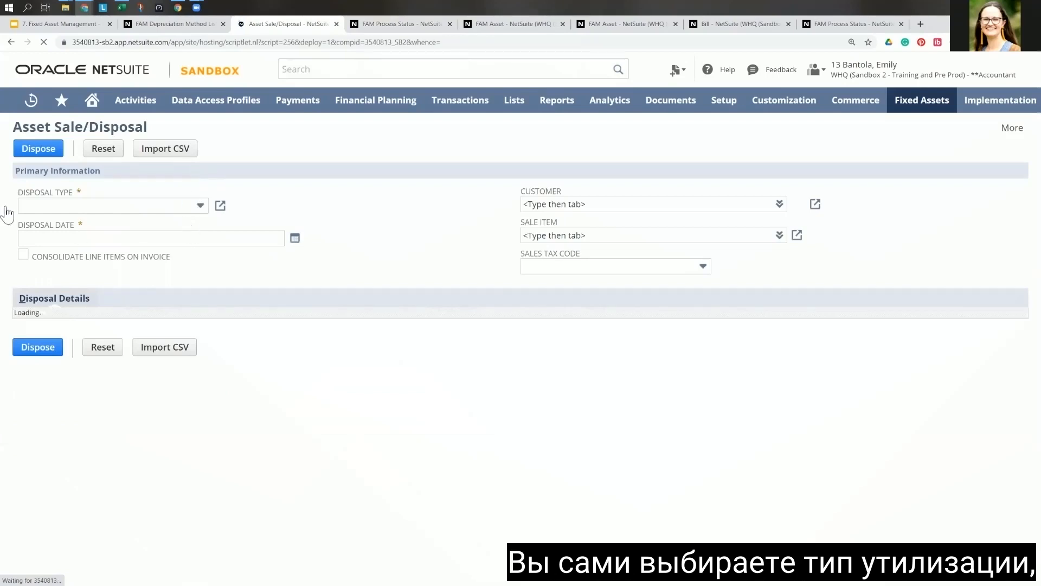
pyautogui.click(27, 205)
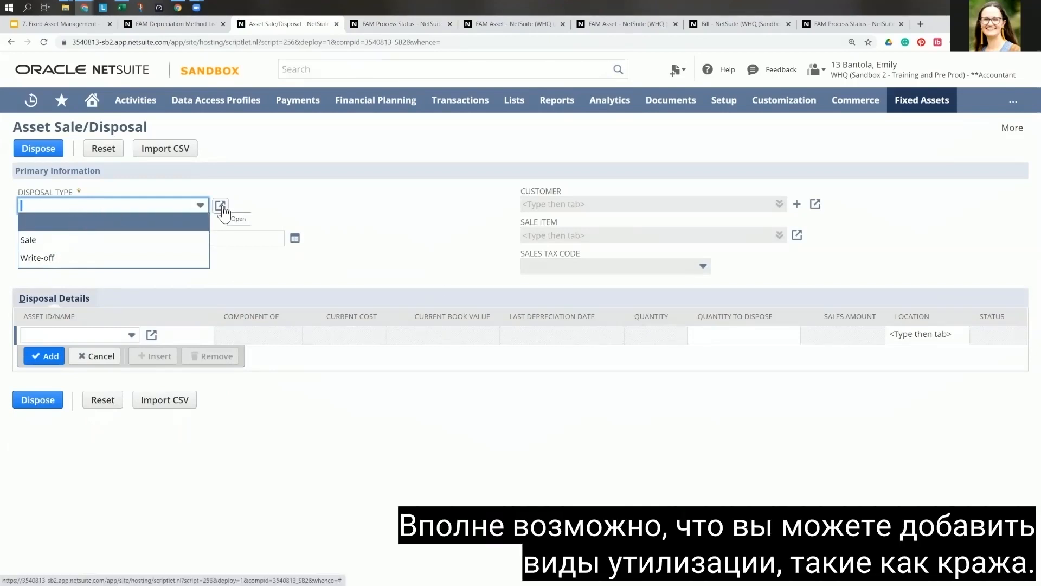
pyautogui.click(71, 250)
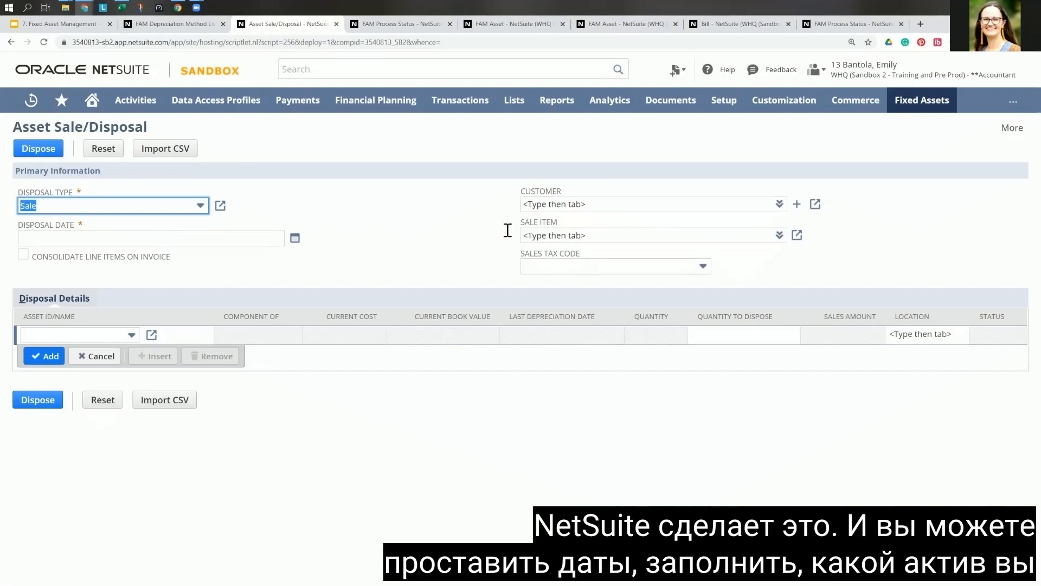
# Step: Look over the assets available for the disposal line and change the disposal type to Write-off
pyautogui.click(29, 331)
pyautogui.click(132, 336)
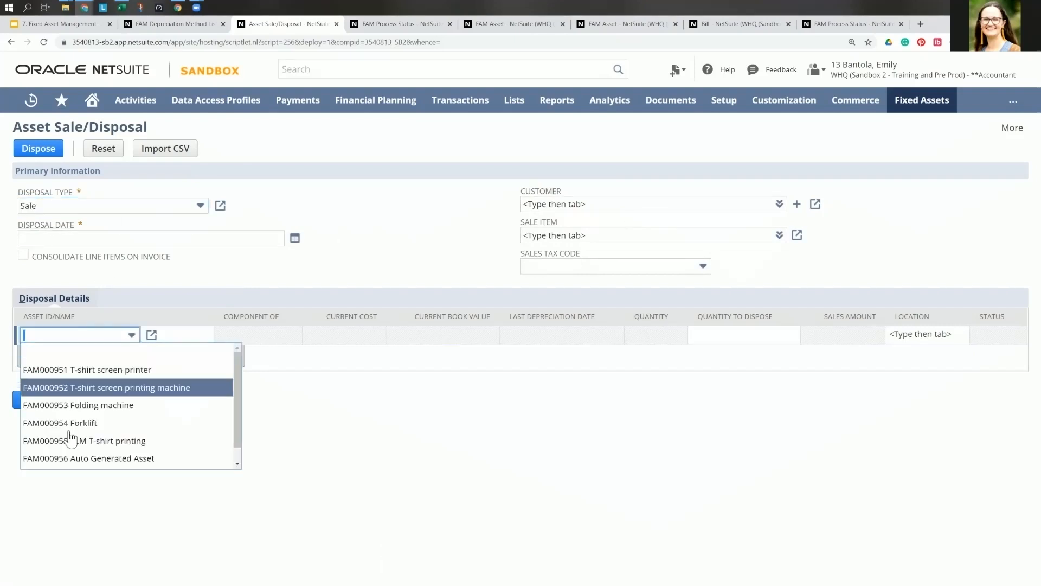
pyautogui.click(137, 337)
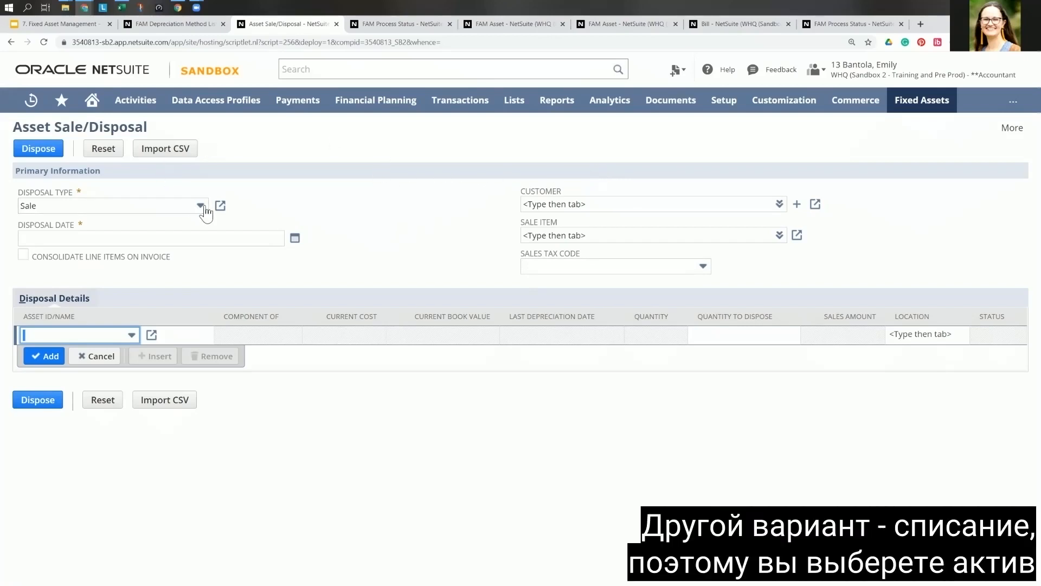
pyautogui.click(187, 206)
pyautogui.click(43, 258)
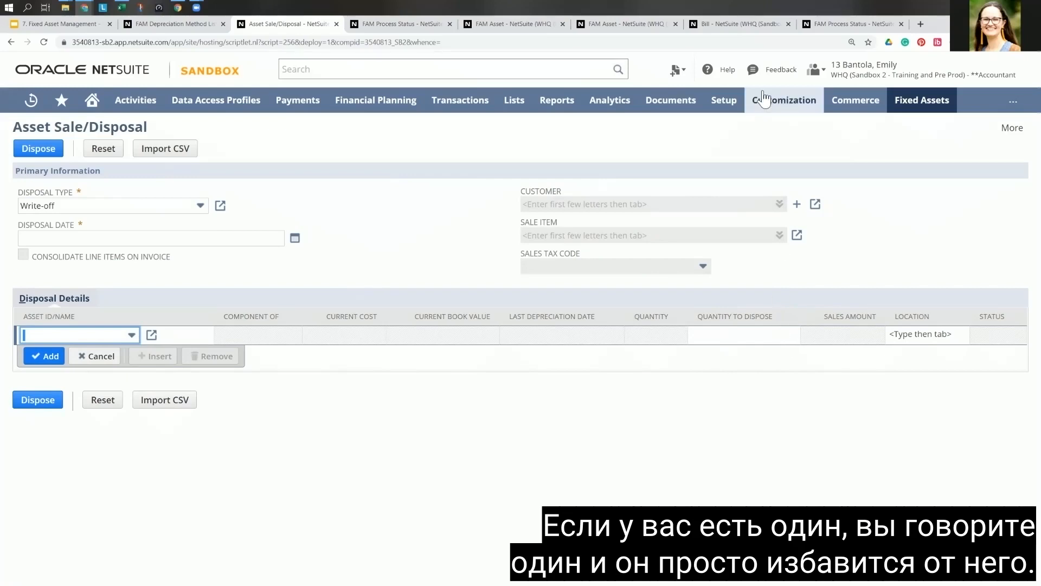
# Step: Discard the unsaved disposal entry and open the asset revaluation form
pyautogui.moveTo(940, 115)
pyautogui.moveTo(906, 201)
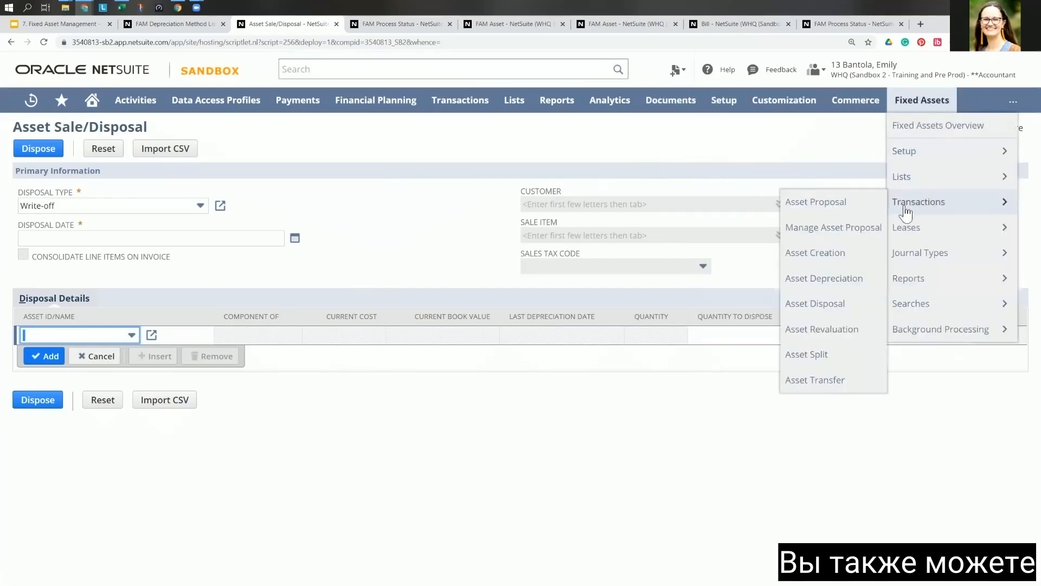
pyautogui.click(811, 331)
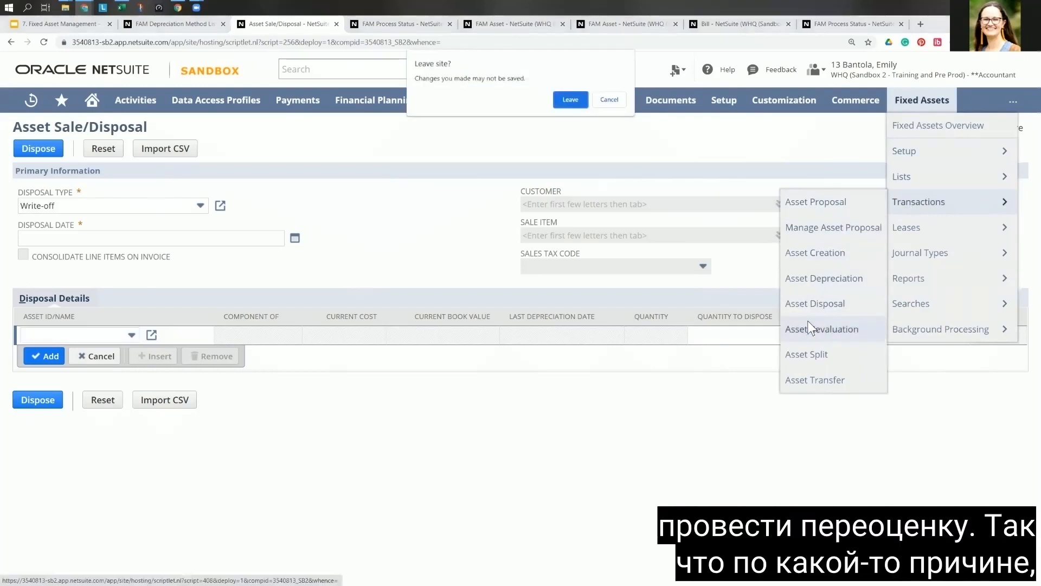
pyautogui.click(577, 102)
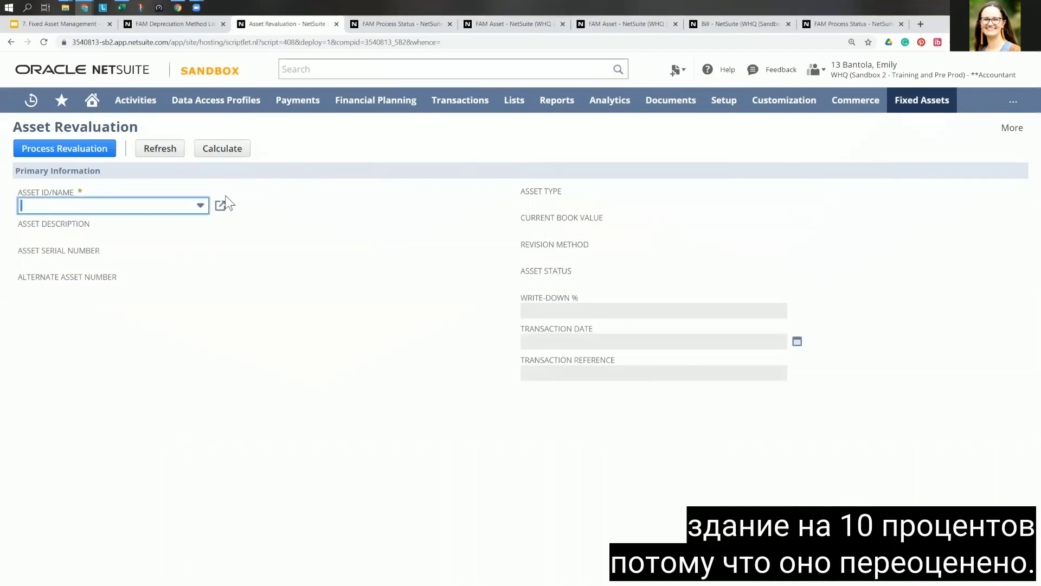
# Step: Select the asset FAM000954 Forklift for revaluation and set its write-down percentage to 10%
pyautogui.click(199, 207)
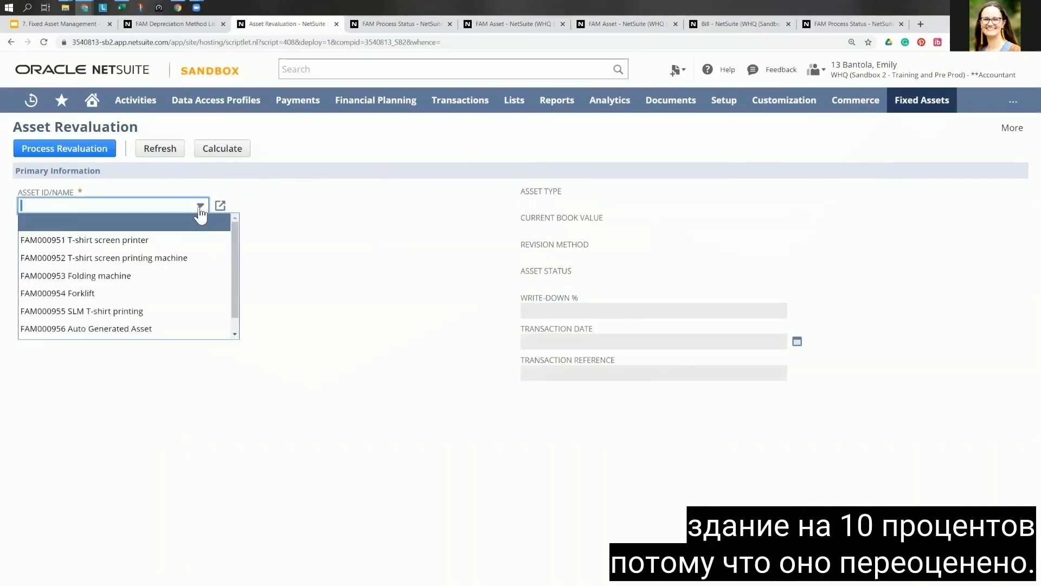
pyautogui.click(85, 294)
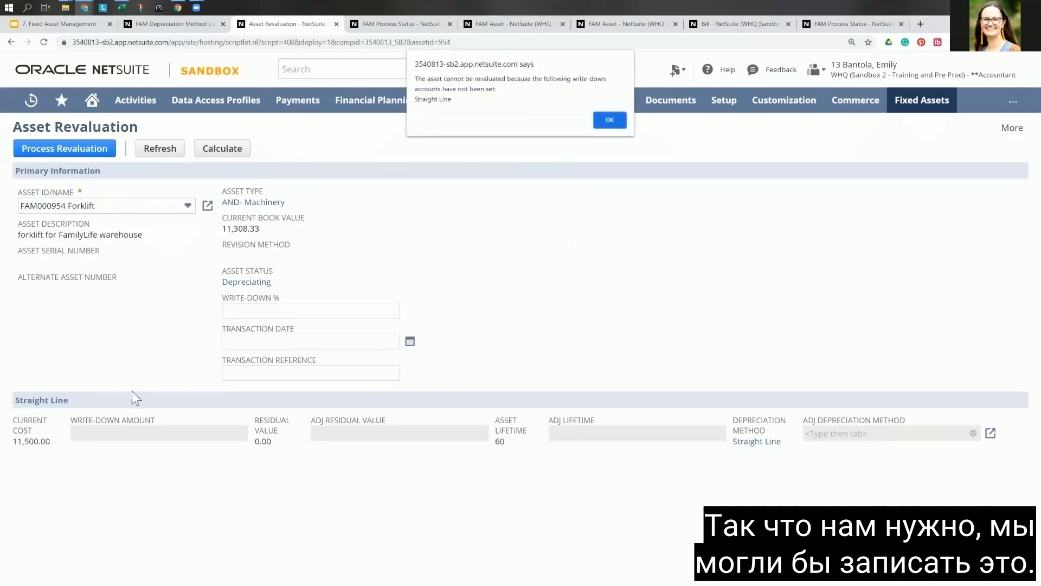
pyautogui.click(609, 120)
pyautogui.click(239, 310)
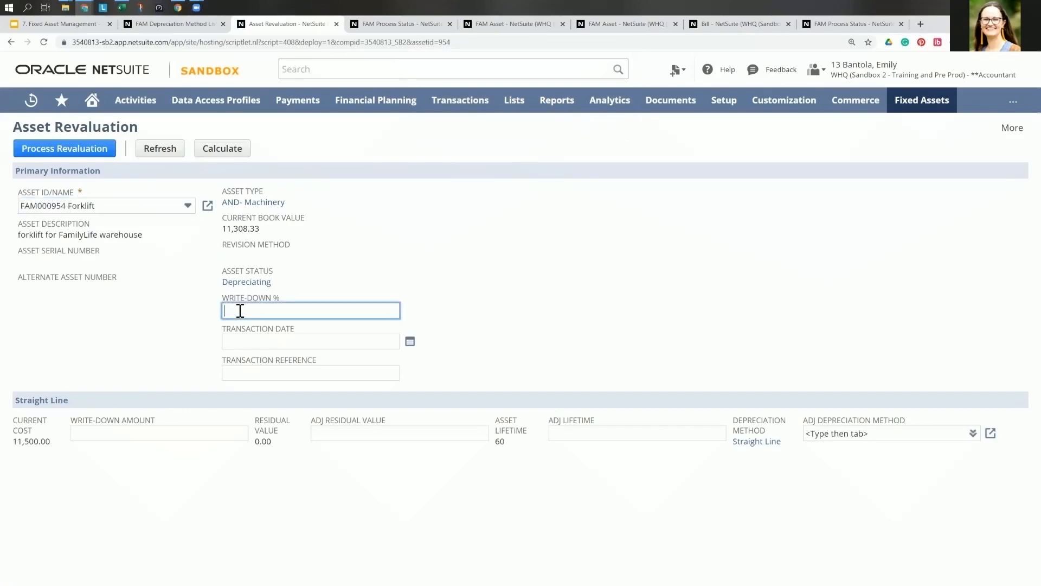
pyautogui.write('10')
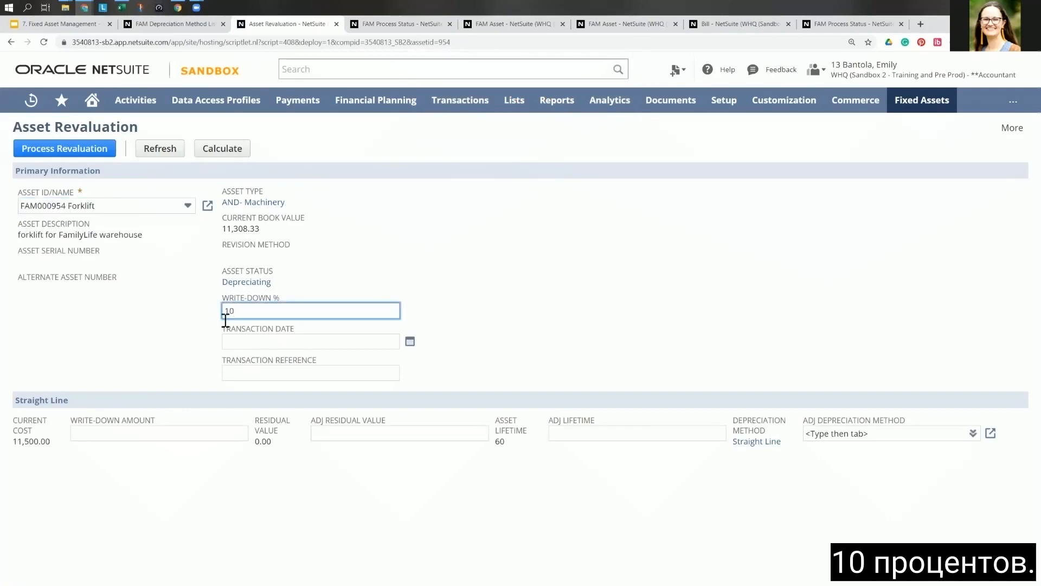
pyautogui.press('Tab')
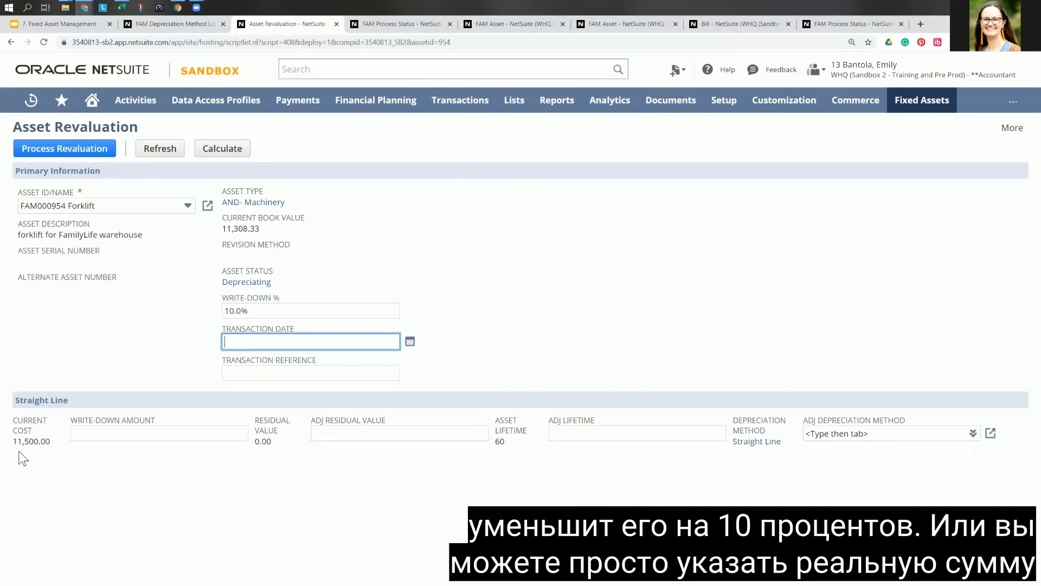
pyautogui.click(80, 432)
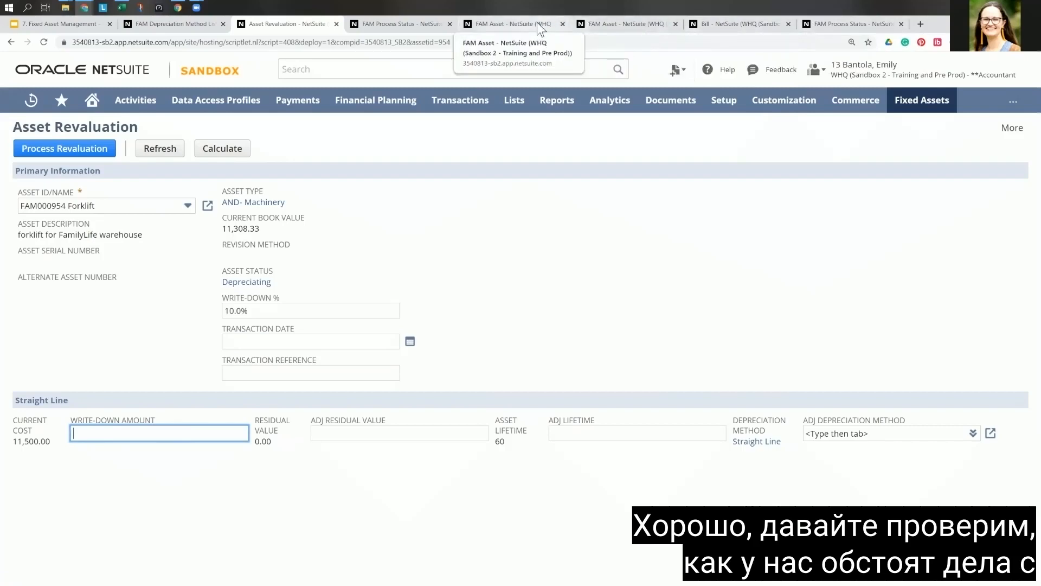
# Step: Return to the FAM process status list and refresh it to check the asset depreciation process
pyautogui.click(608, 25)
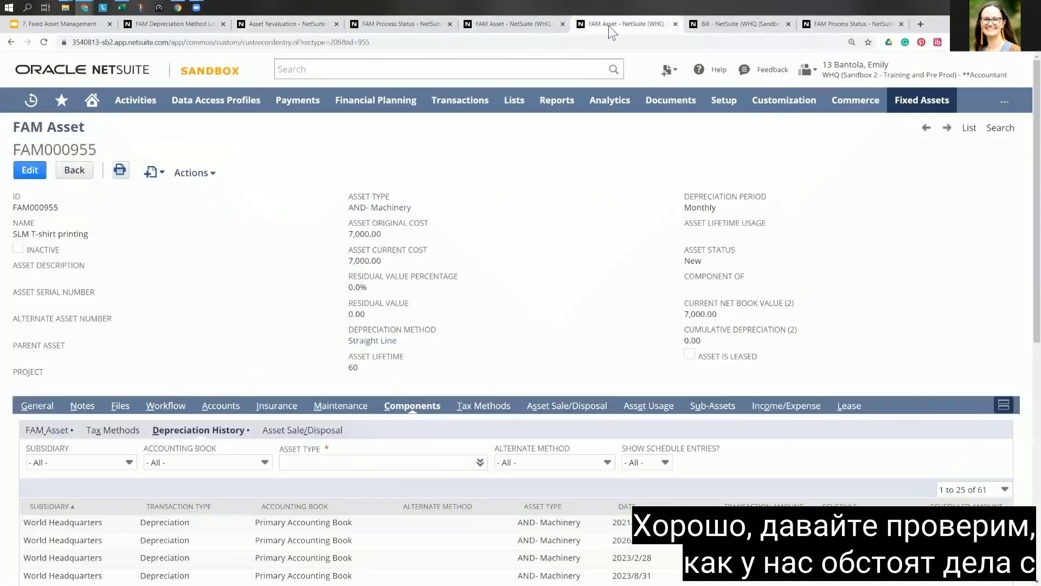
pyautogui.click(510, 23)
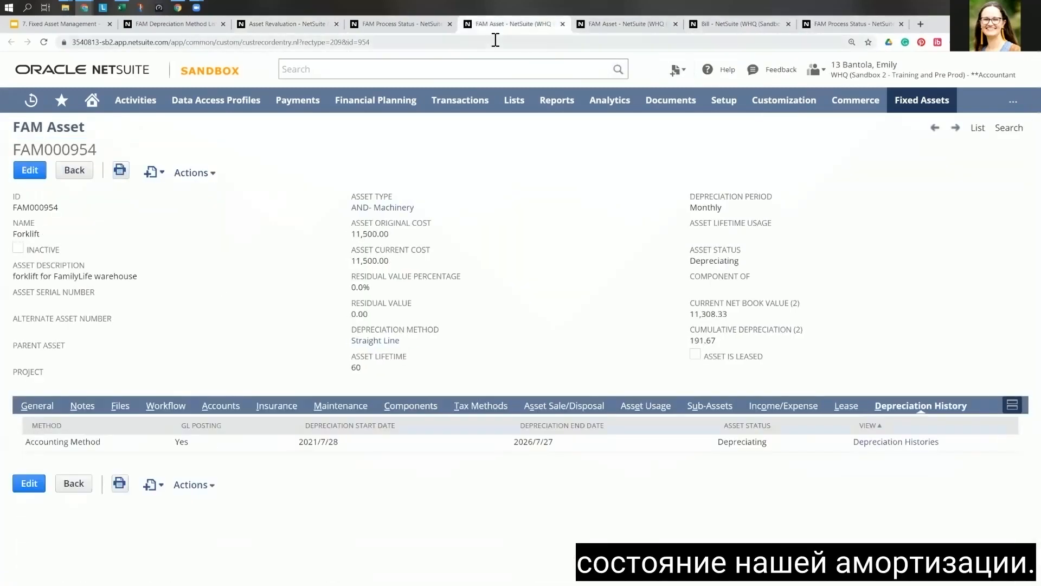
pyautogui.click(420, 28)
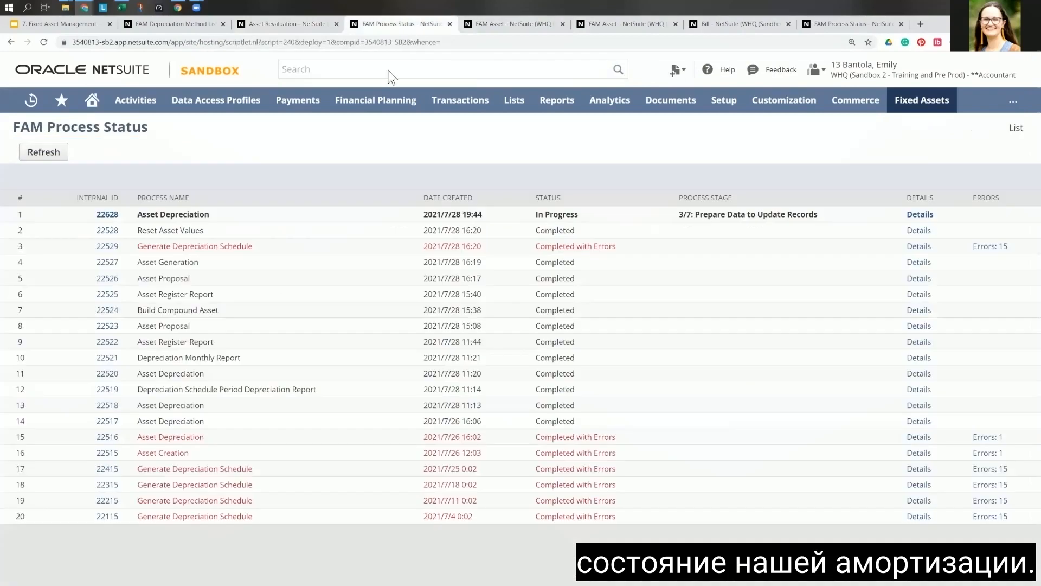
pyautogui.click(43, 41)
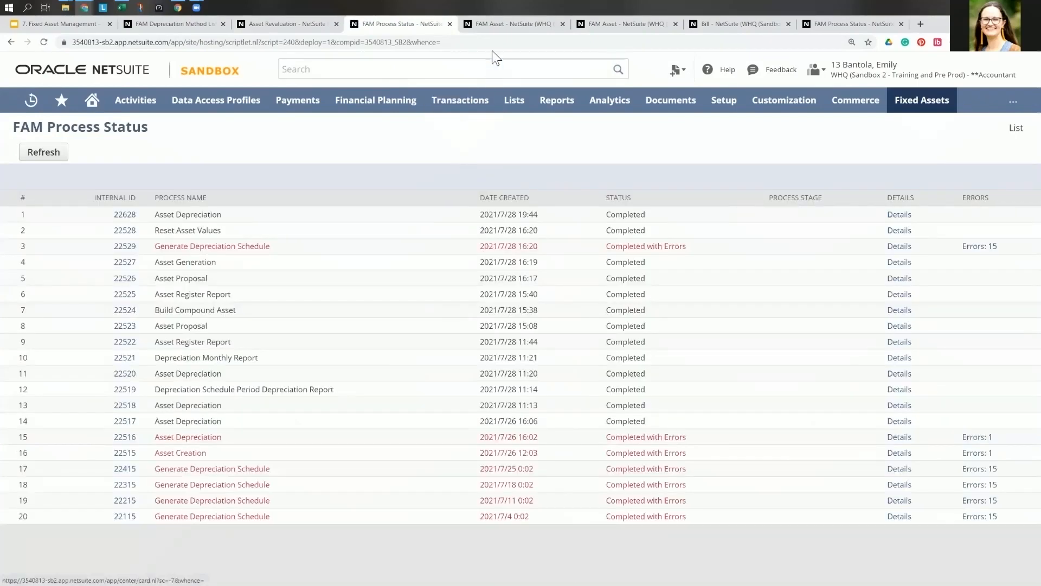
# Step: Open the FAM asset list and view the SLM T-shirt printing record to examine its status and last depreciation details
pyautogui.click(496, 25)
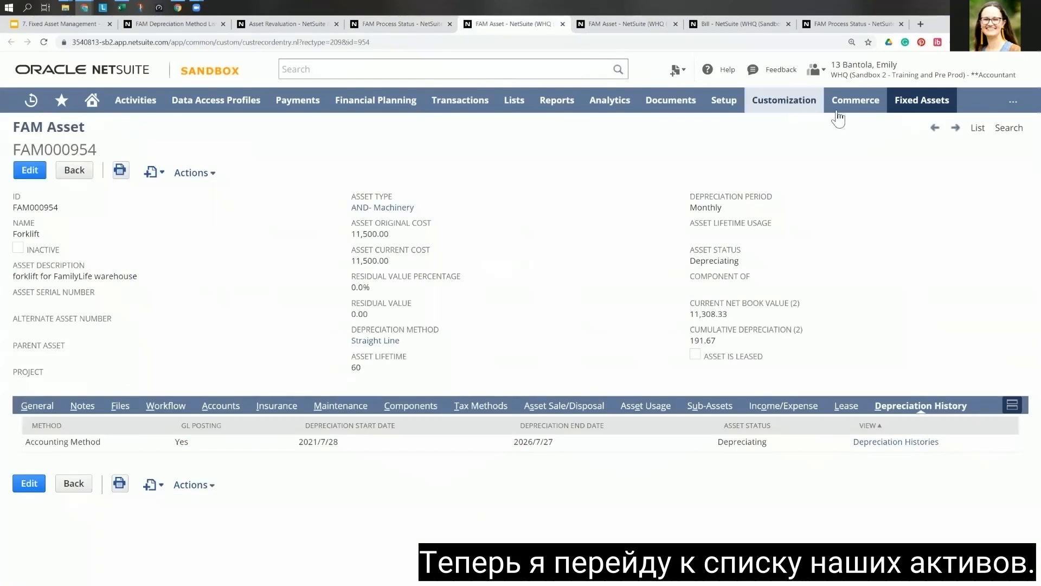
pyautogui.moveTo(922, 100)
pyautogui.moveTo(916, 185)
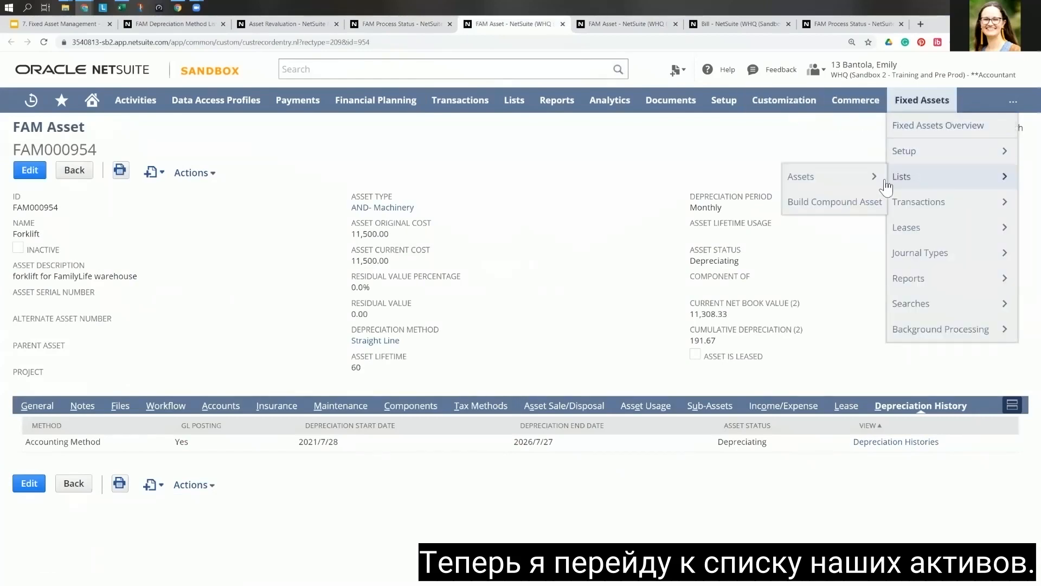
pyautogui.click(834, 185)
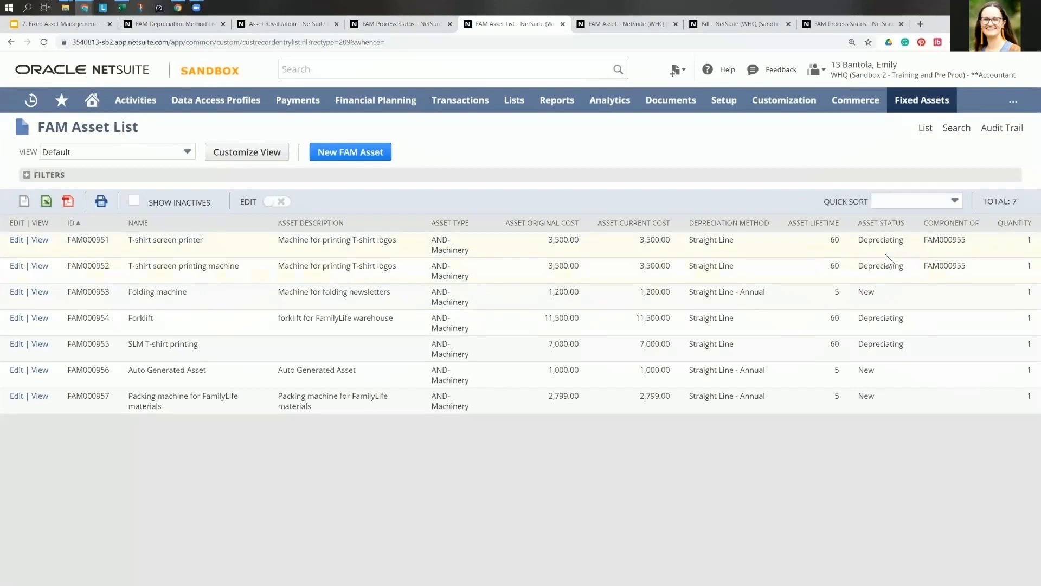
pyautogui.click(38, 345)
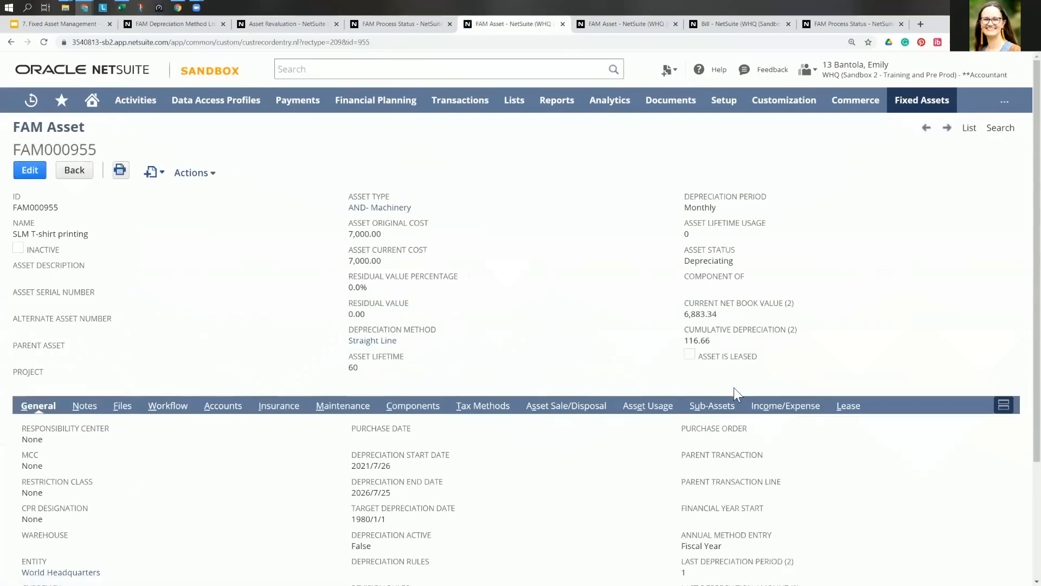
pyautogui.scroll(-3, 558, 365)
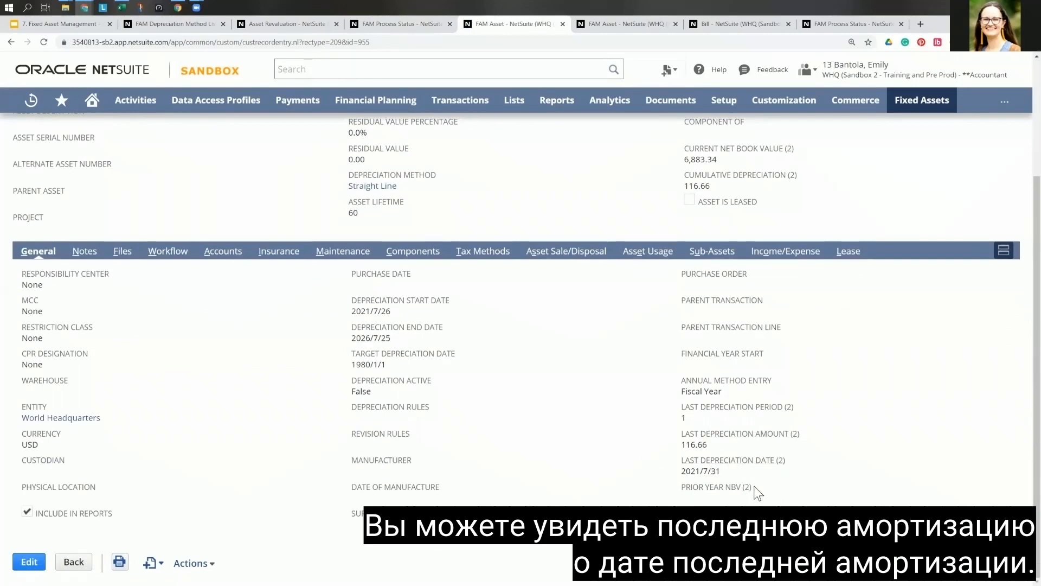
pyautogui.scroll(3, 757, 492)
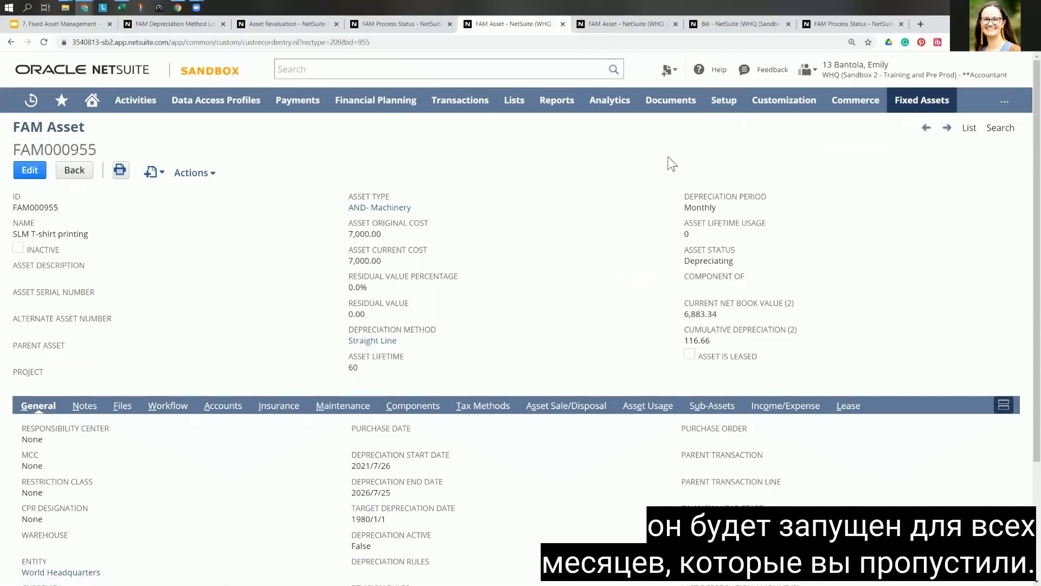
# Step: Switch to the Fixed Asset Management deck in Google Slides and start presenting from the Depreciation slide
pyautogui.click(83, 23)
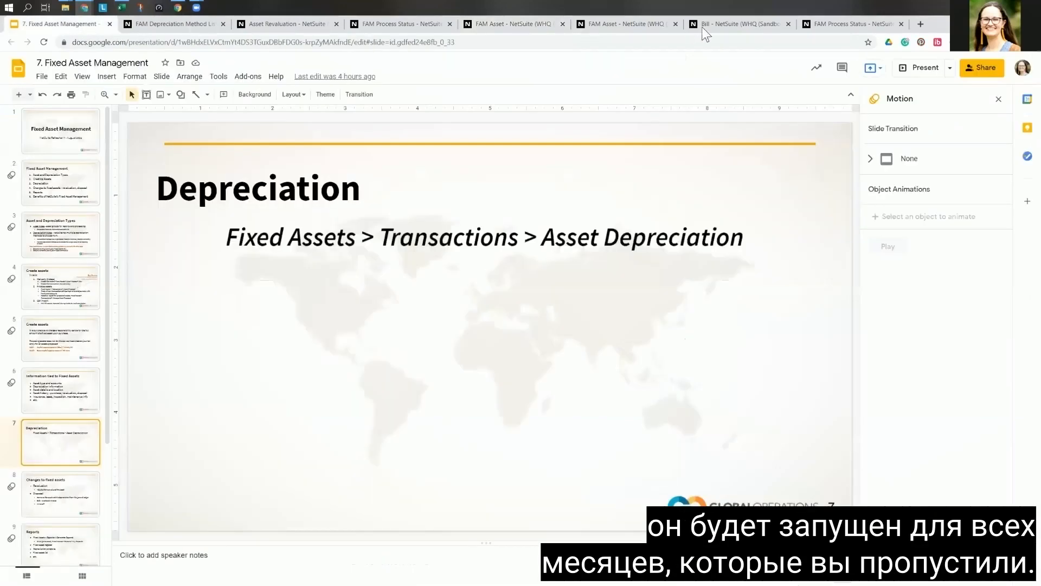
pyautogui.click(920, 69)
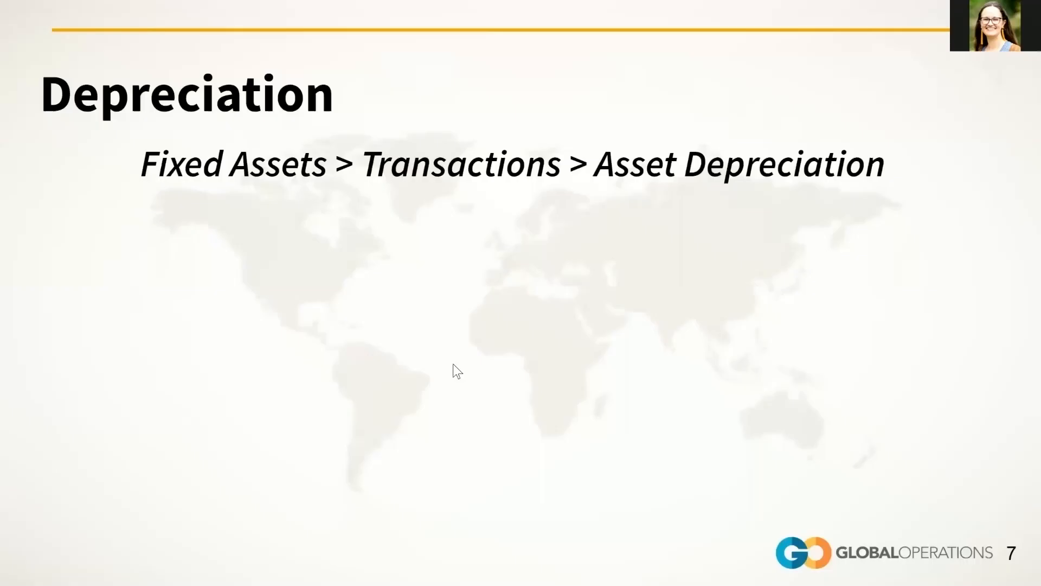
pyautogui.press('Right')
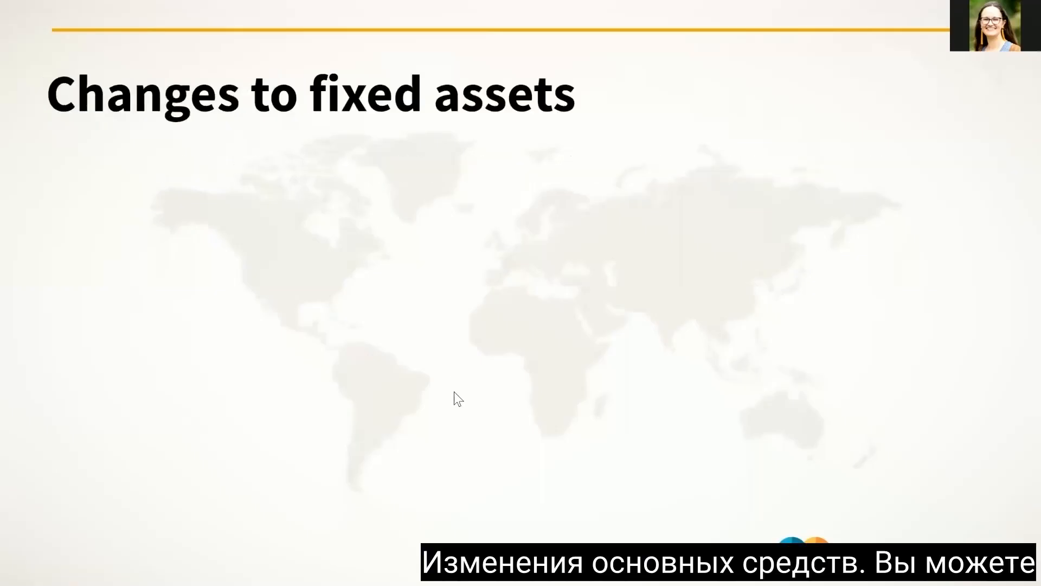
pyautogui.press('Right')
pyautogui.press('Right')
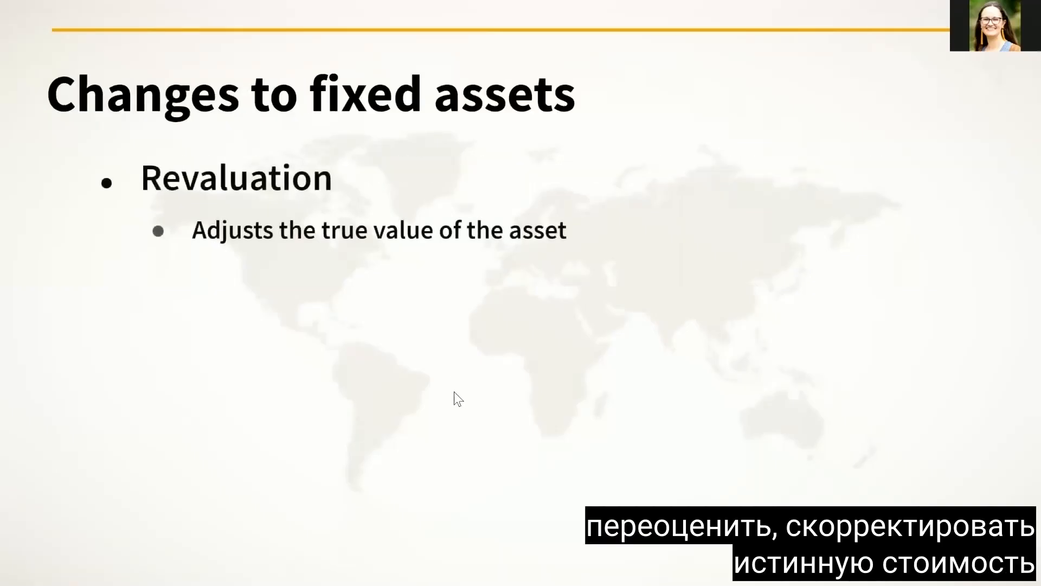
pyautogui.press('Right')
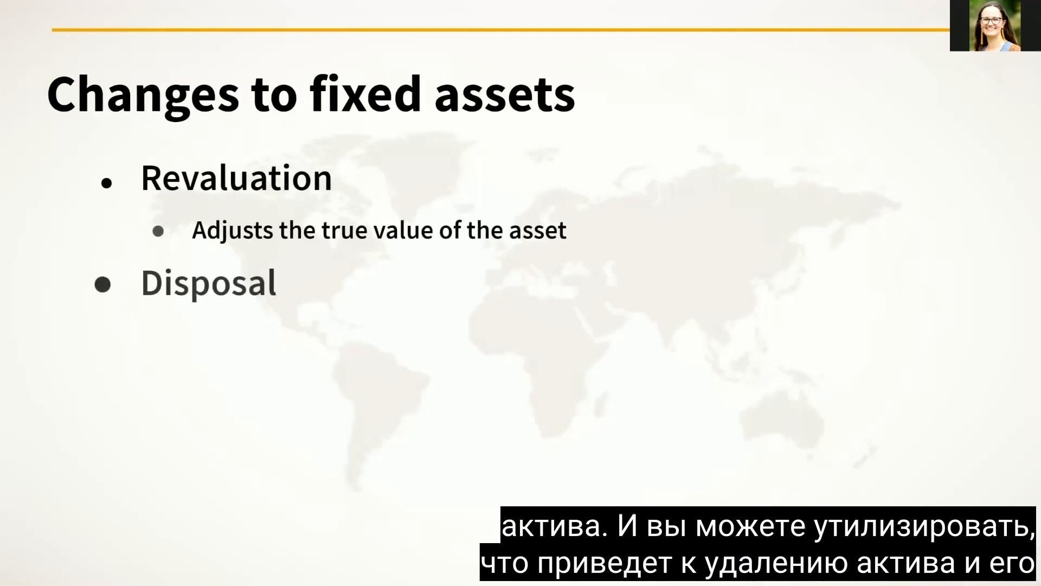
pyautogui.press('Right')
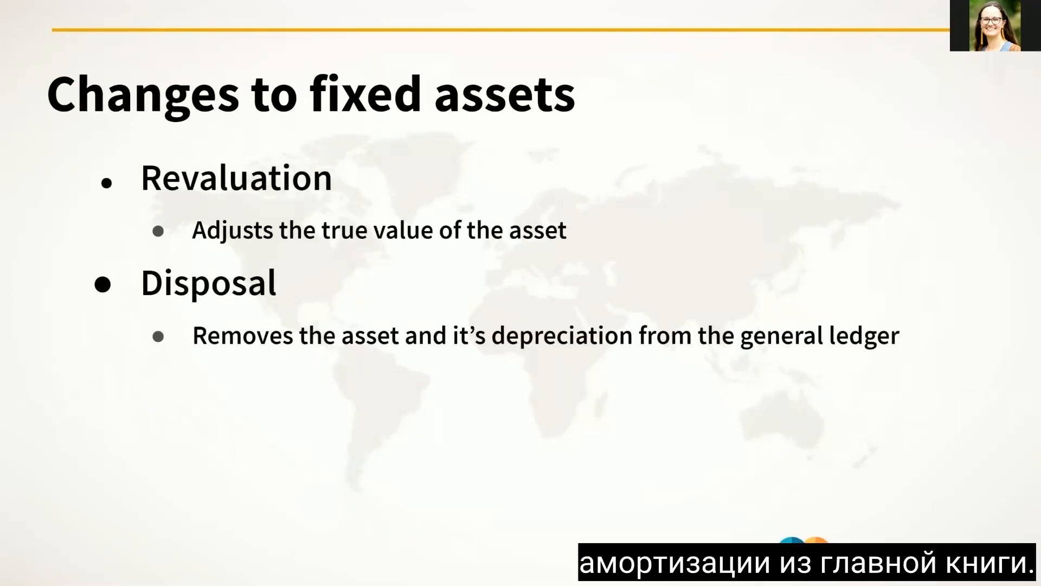
pyautogui.press('Right')
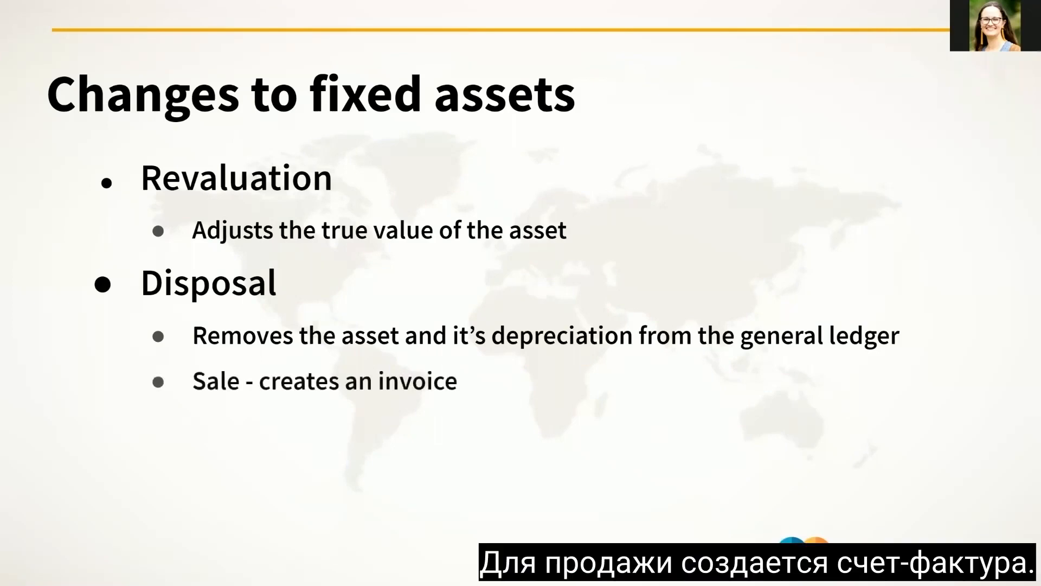
pyautogui.press('Right')
pyautogui.press('Right')
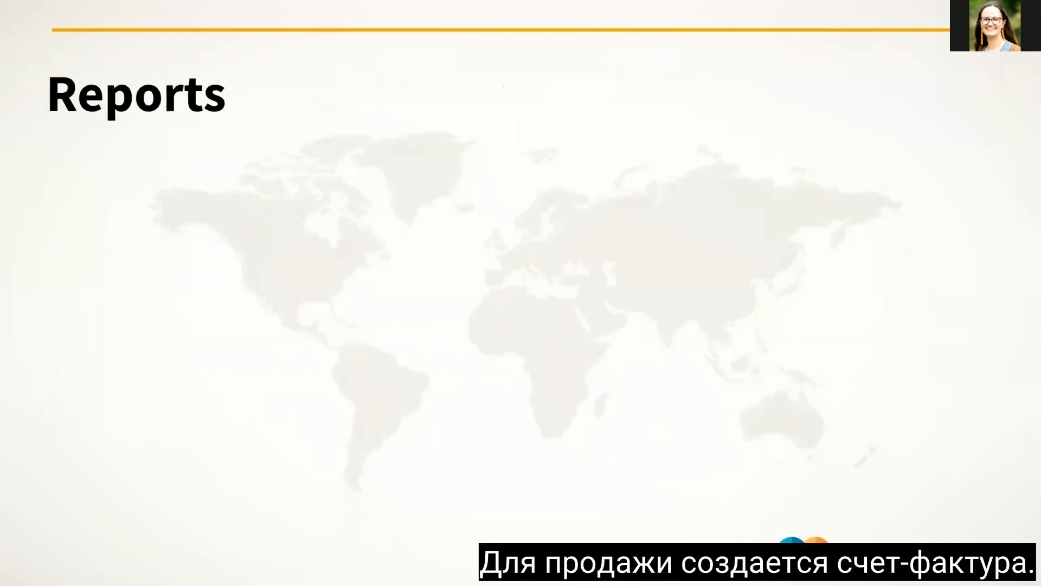
pyautogui.press('Left')
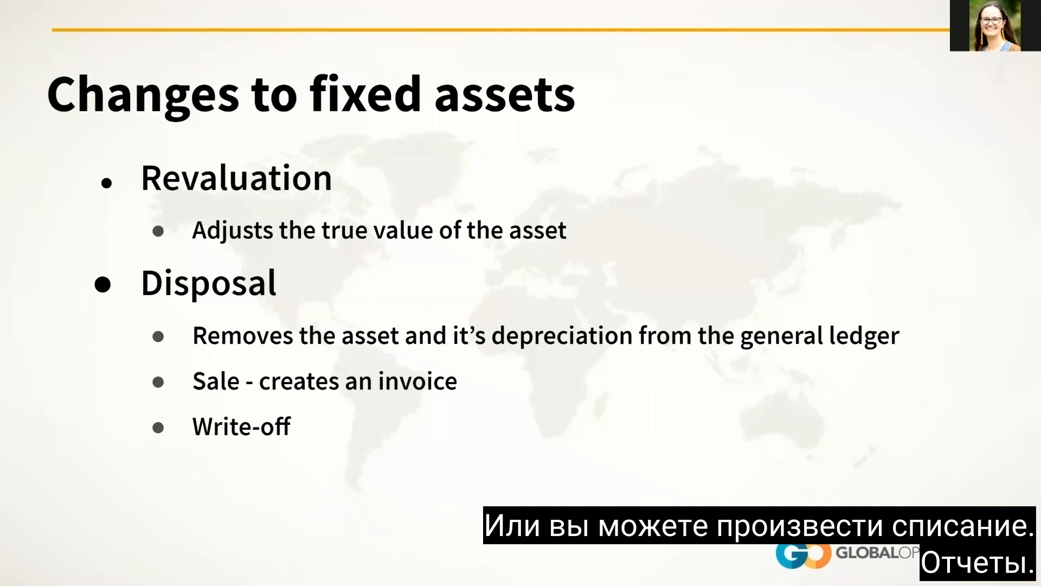
pyautogui.press('Right')
pyautogui.press('Right')
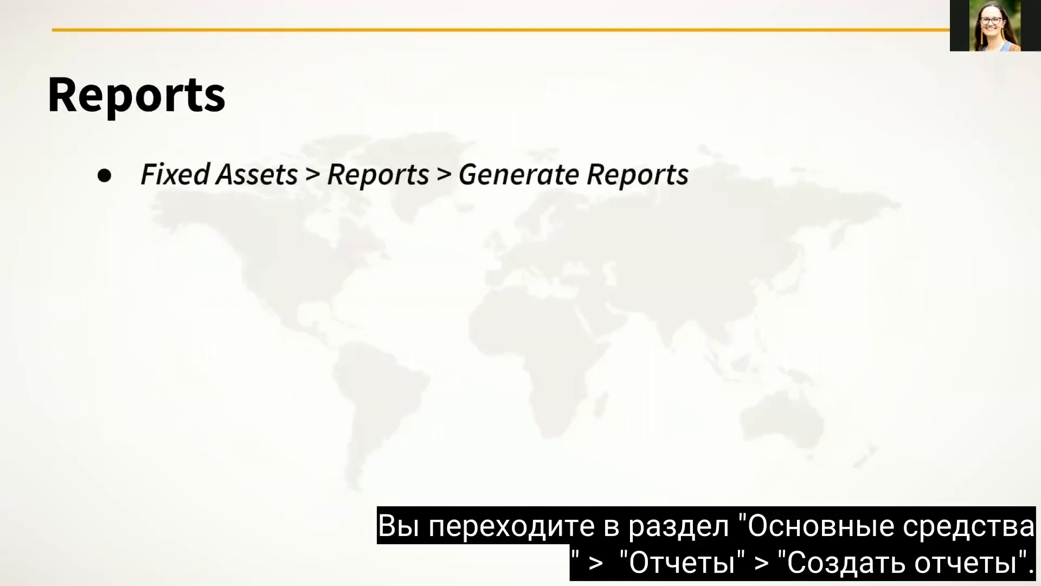
pyautogui.press('Right')
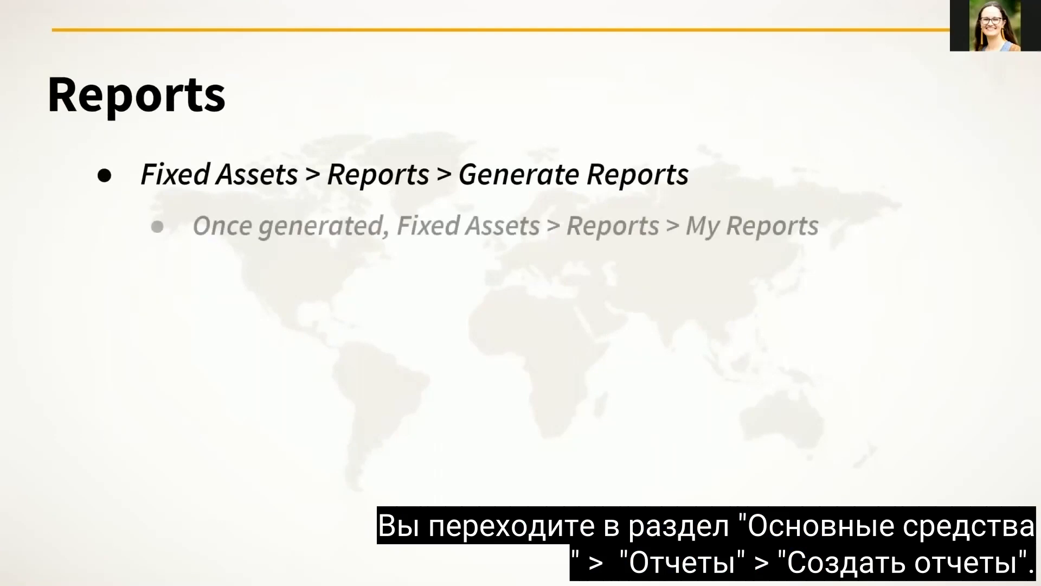